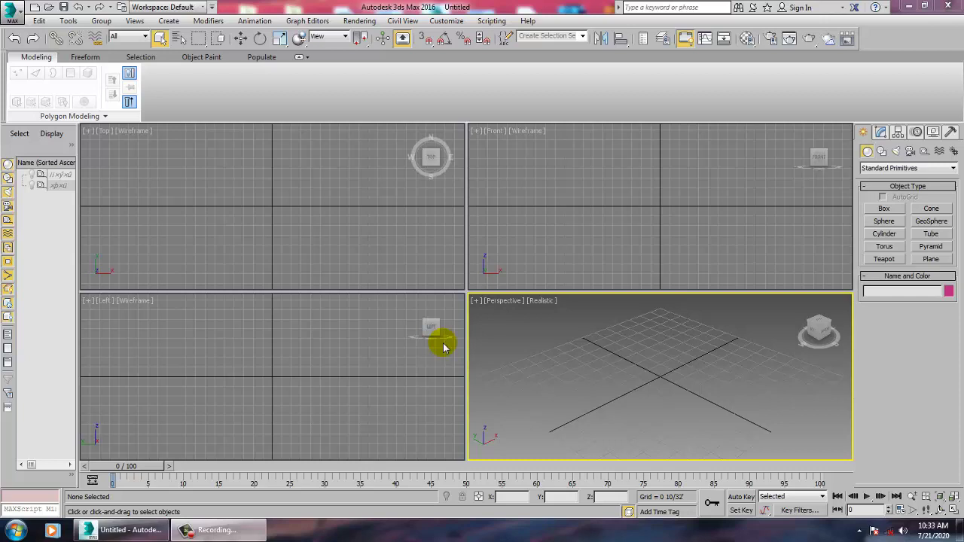
Draw an open five-point zigzag line in the Front view, with its middle point at the vertical axis
left_click(670, 232)
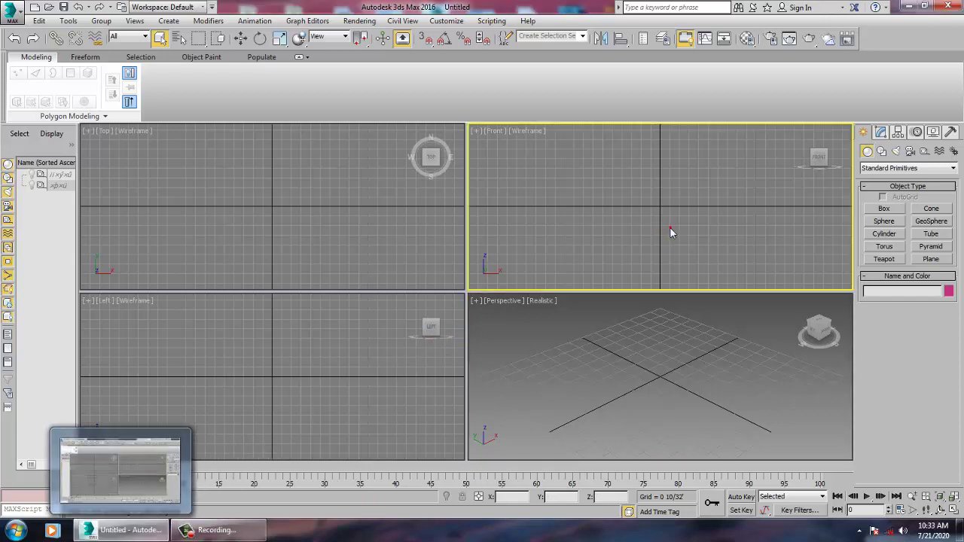
key("alt+w")
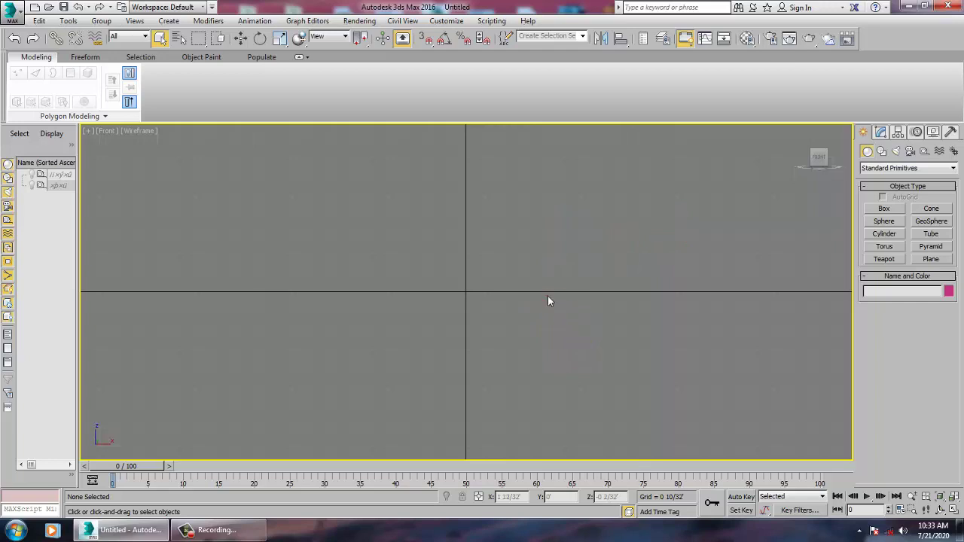
key("alt+w")
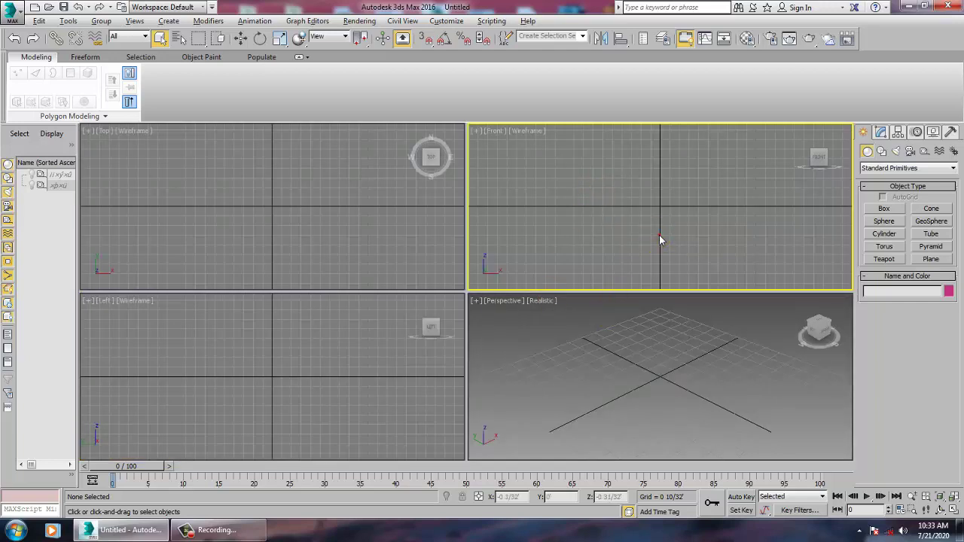
key("alt+w")
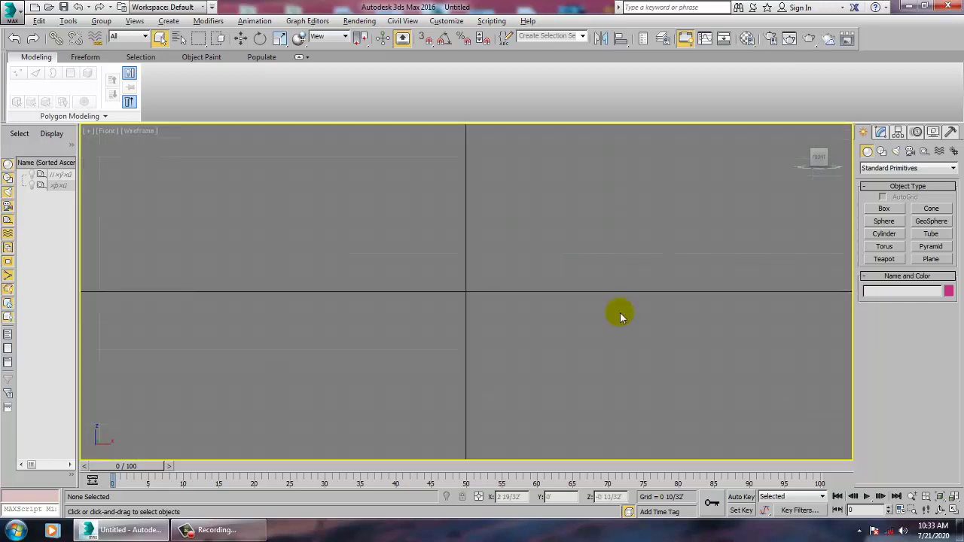
left_click(881, 152)
left_click(885, 218)
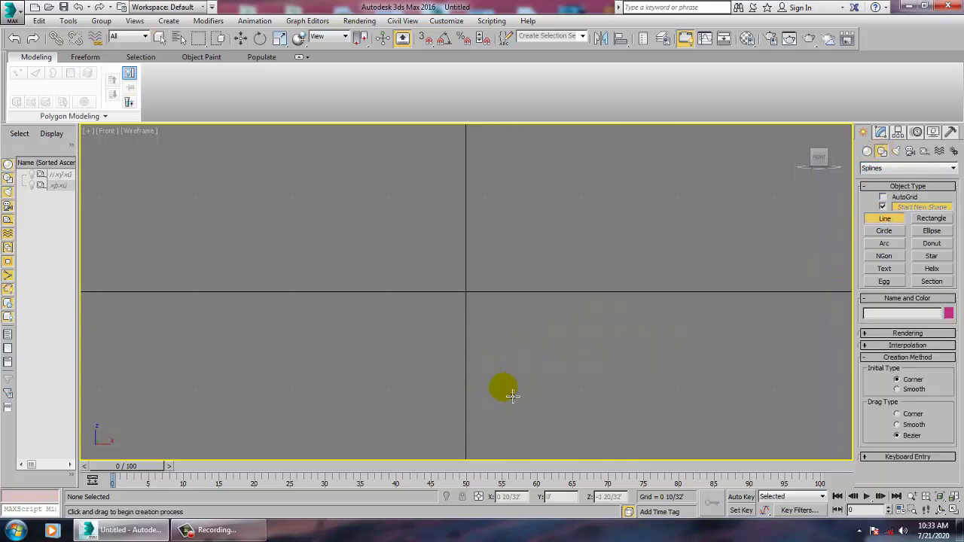
left_click(503, 387)
left_click(531, 360)
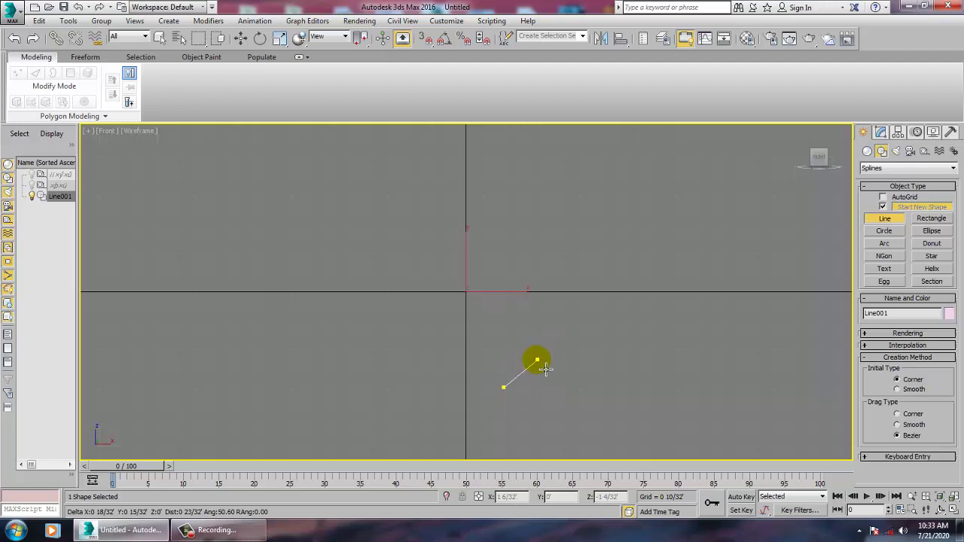
left_click(470, 292)
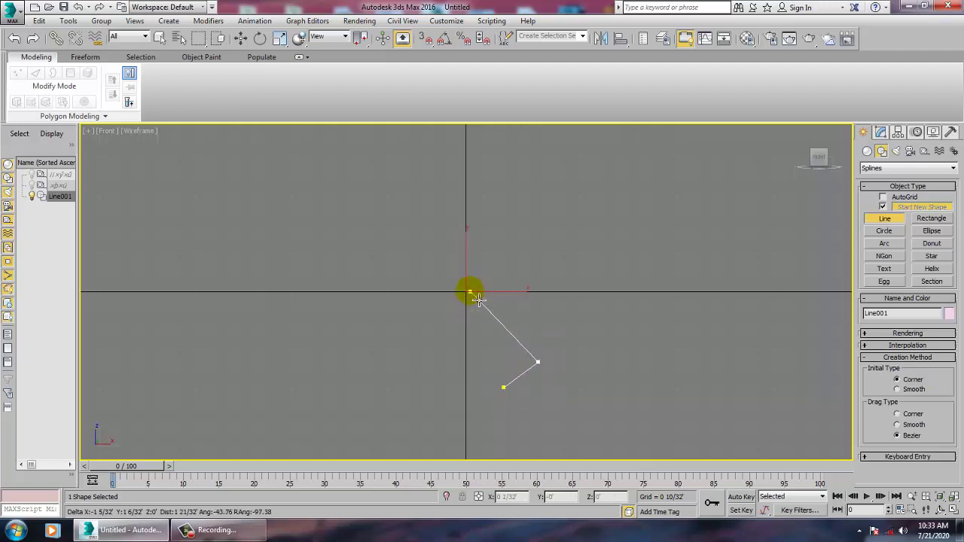
left_click(544, 224)
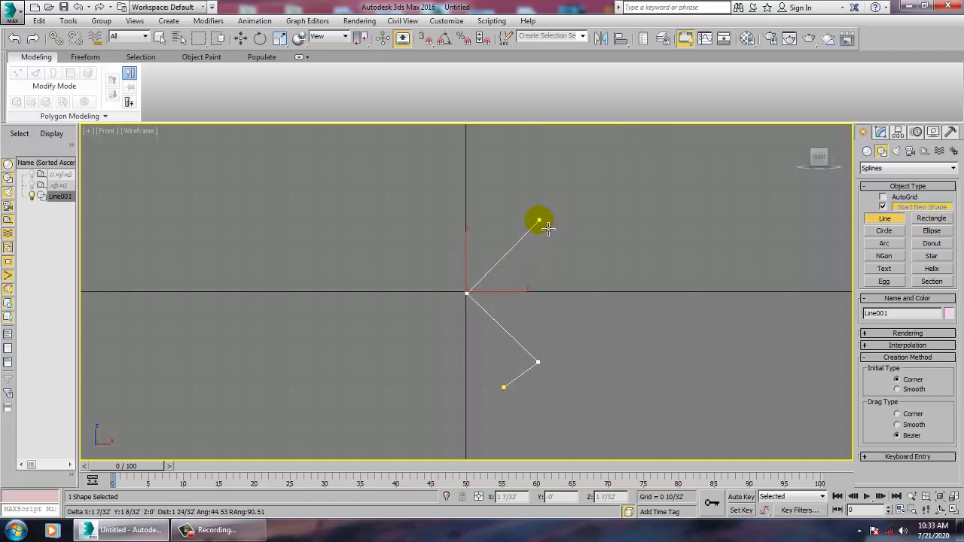
left_click(497, 201)
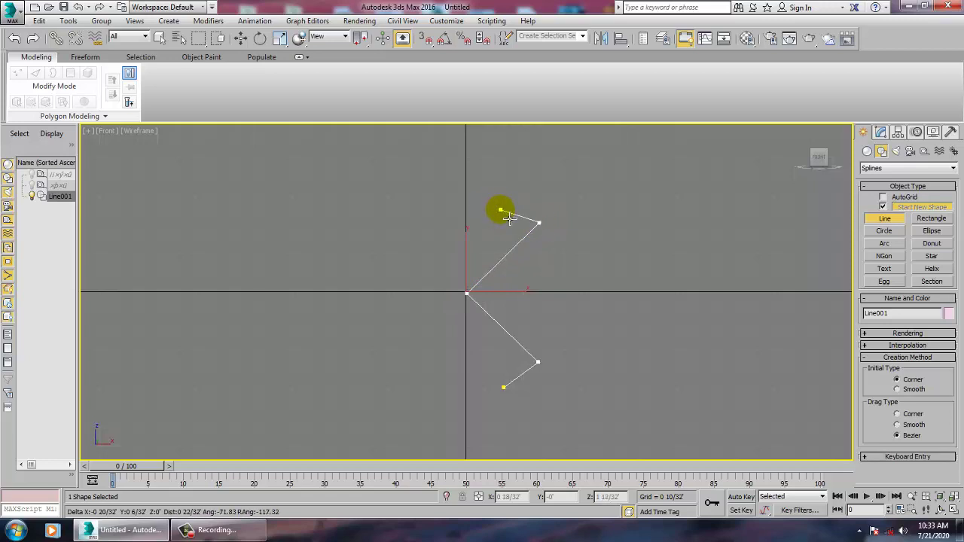
right_click(506, 207)
right_click(622, 280)
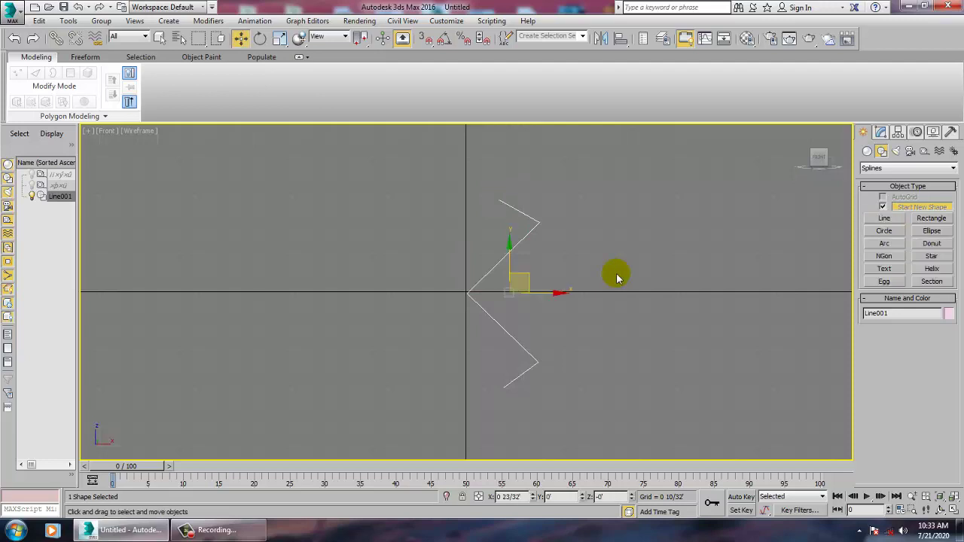
Move the zigzag's middle vertex outward past the vertical axis and align its top end vertex above the bottom end vertex
key("1")
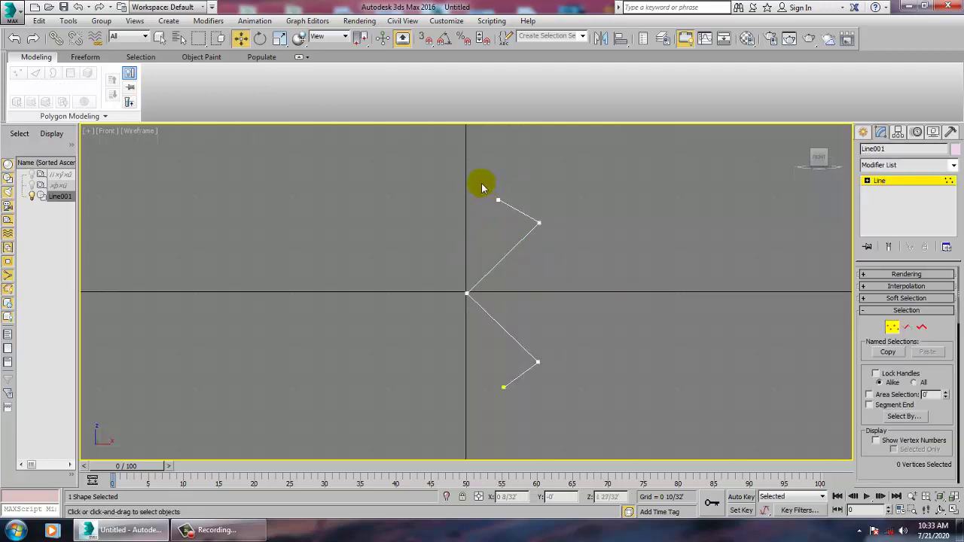
left_click_drag(448, 271, 488, 294)
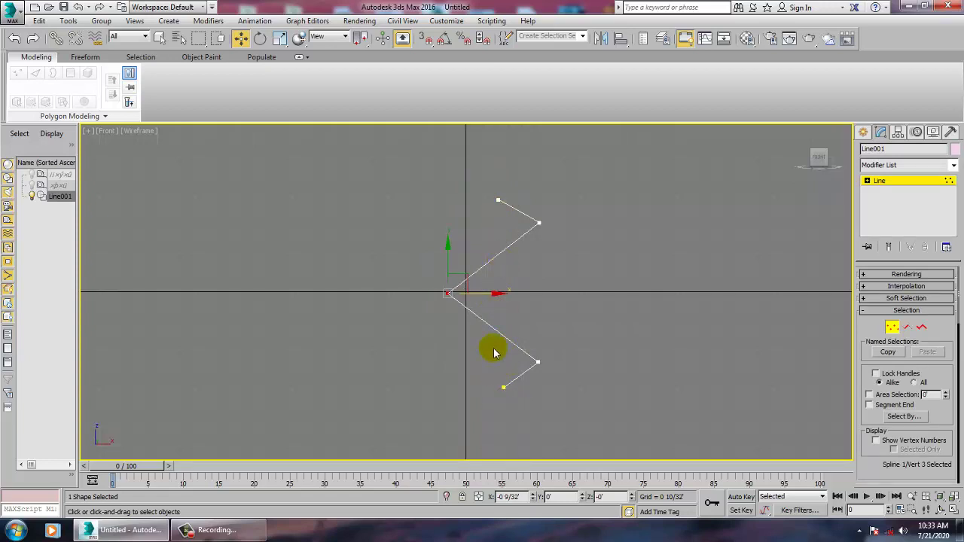
left_click(497, 200)
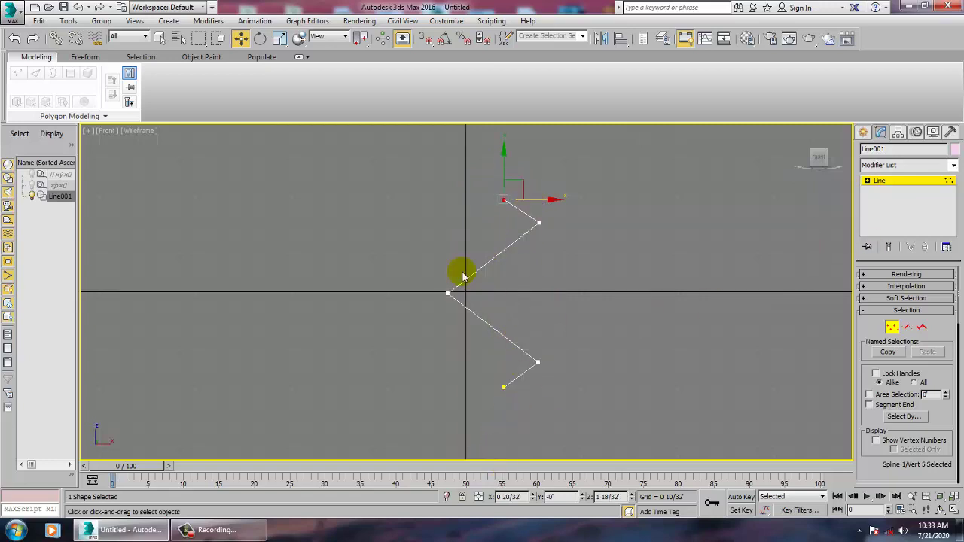
Fillet the zigzag's middle corner and both outer corners into smooth bends
left_click_drag(467, 320, 467, 319)
scroll(887, 462, "down", 2)
left_click_drag(887, 462, 914, 134)
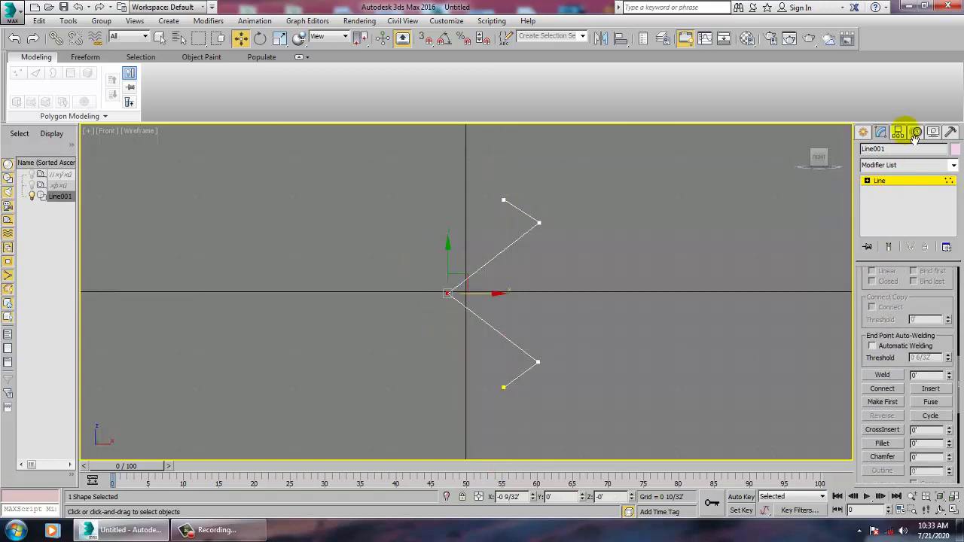
left_click(881, 444)
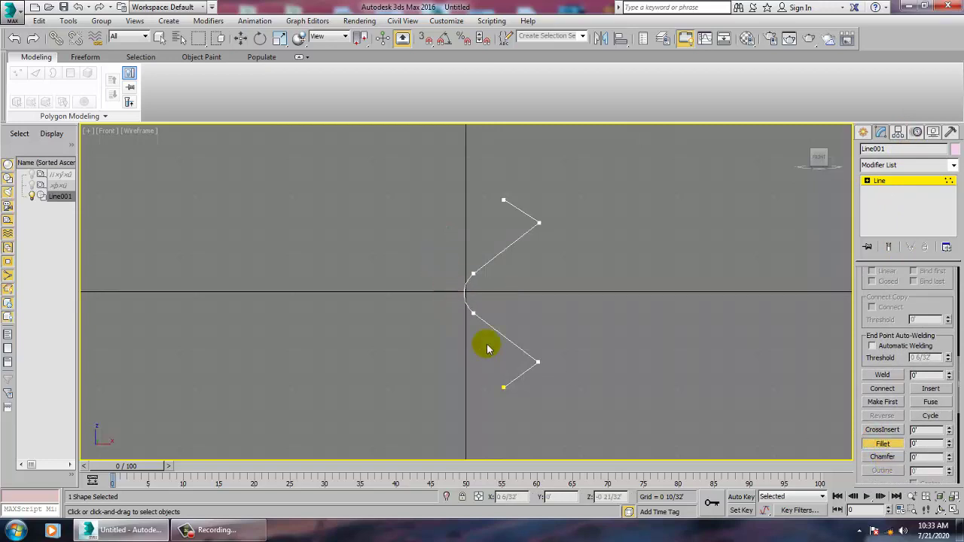
left_click_drag(536, 357, 536, 355)
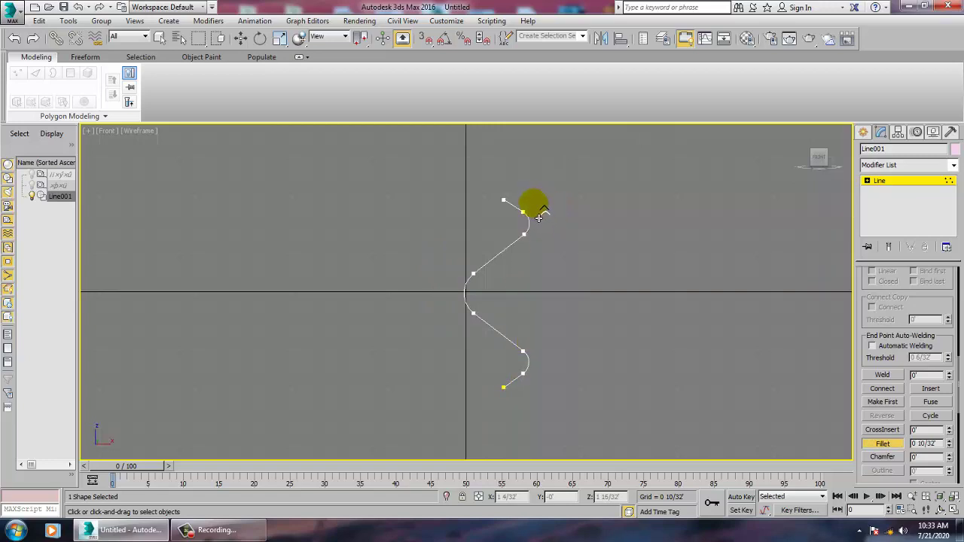
left_click_drag(538, 217, 539, 219)
In the Perspective view, shift the two end vertices of the line's upper diagonal along Y to bend it out of plane
key("alt+w")
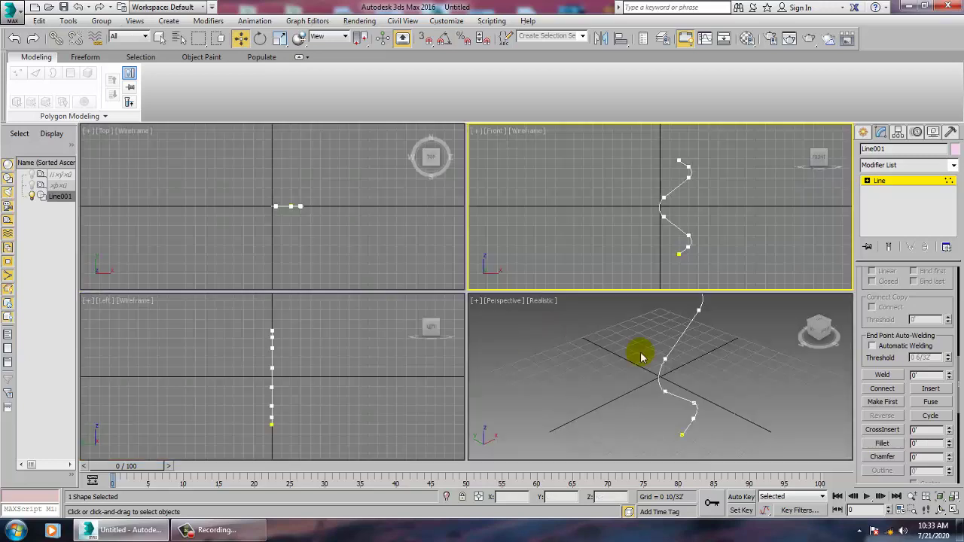
right_click(641, 355)
key("alt+w")
middle_click_drag(566, 238, 592, 319)
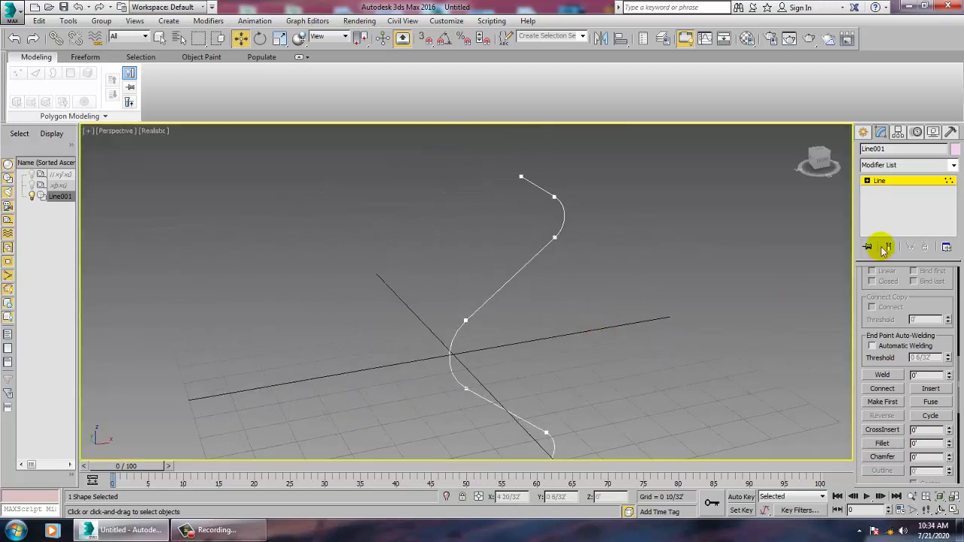
left_click(867, 181)
left_click(877, 191)
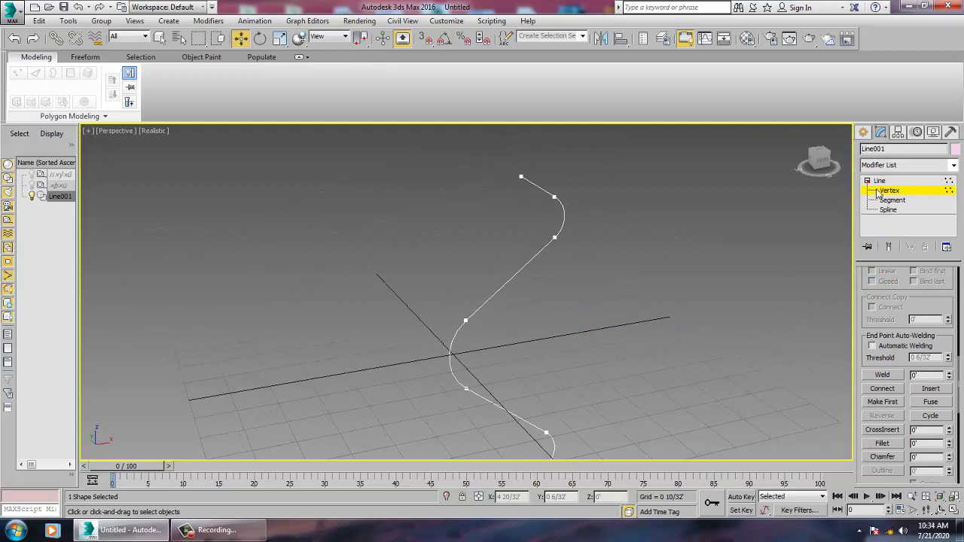
left_click_drag(597, 340, 597, 338)
middle_click_drag(536, 284, 616, 292, "alt")
left_click_drag(477, 336, 468, 334)
middle_click_drag(469, 334, 635, 274, "alt")
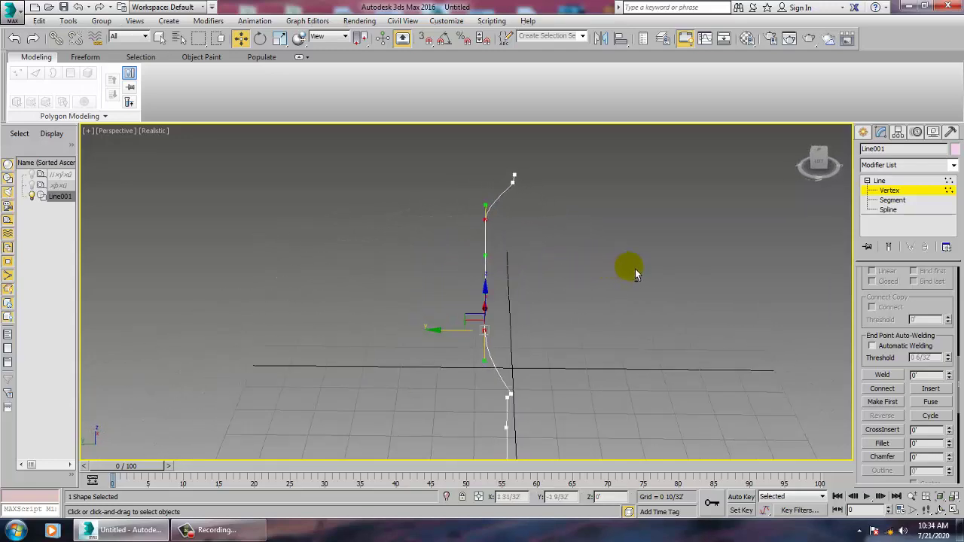
middle_click_drag(456, 340, 592, 274, "alt")
scroll(591, 273, "down", 4)
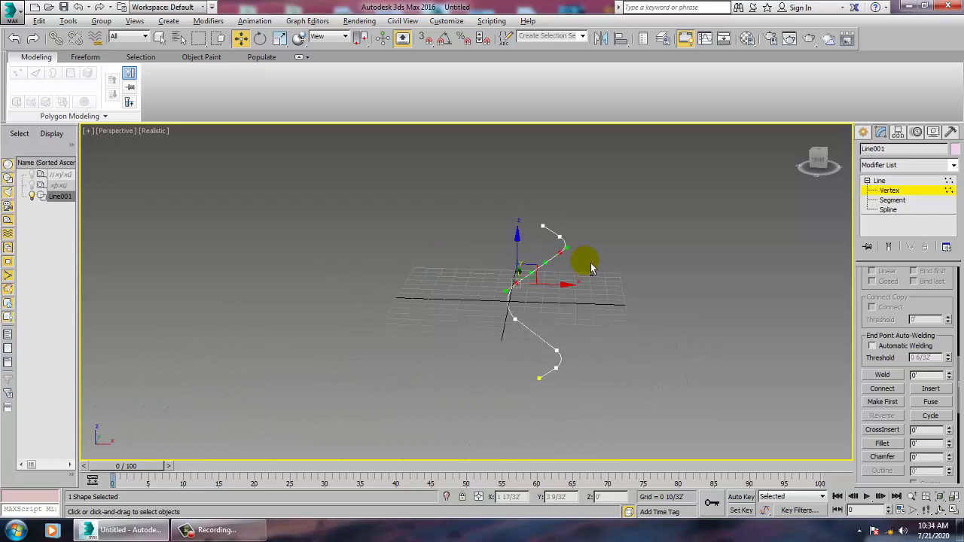
Enable the line's rendering in the viewport as a radial tube with a thickness of 0 1/32'
left_click_drag(889, 322, 868, 378)
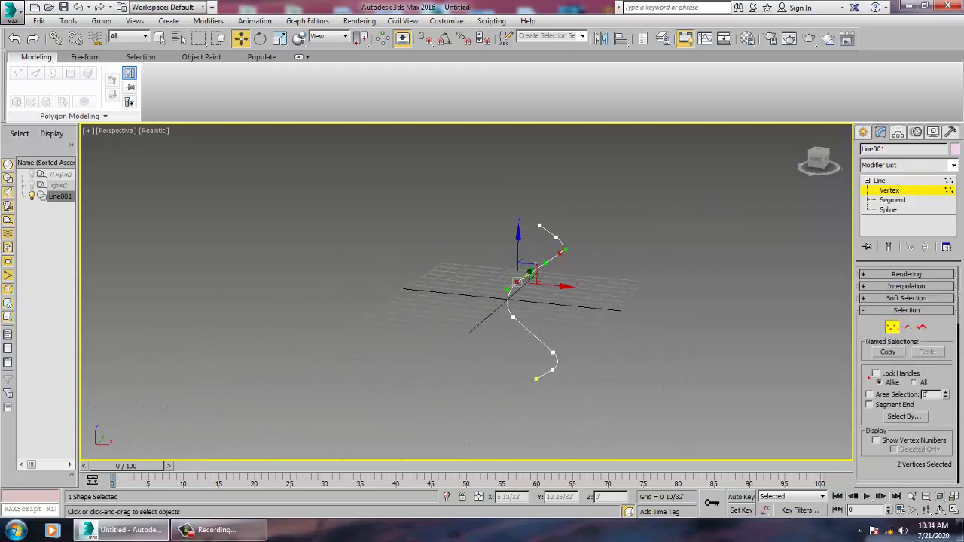
left_click(871, 274)
left_click(890, 295)
scroll(561, 299, "up", 4)
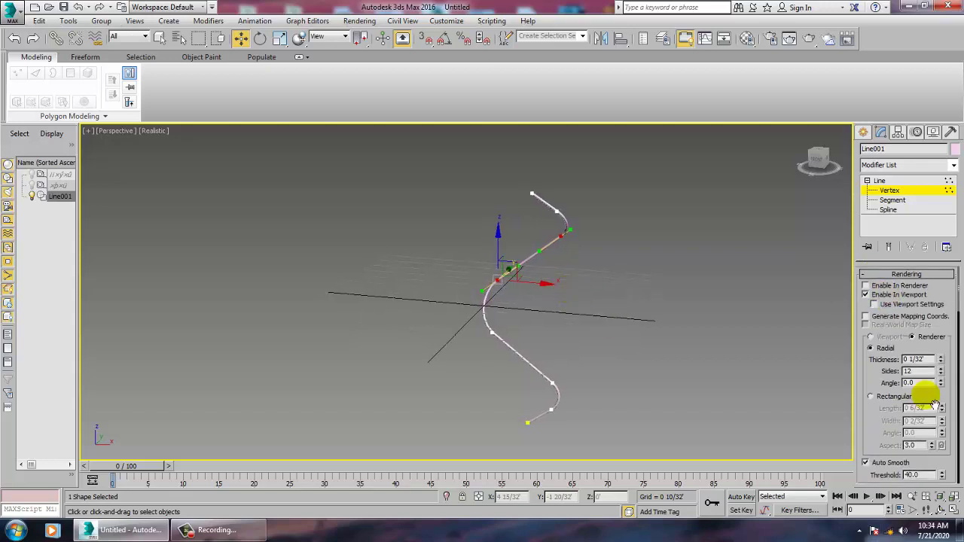
left_click(939, 356)
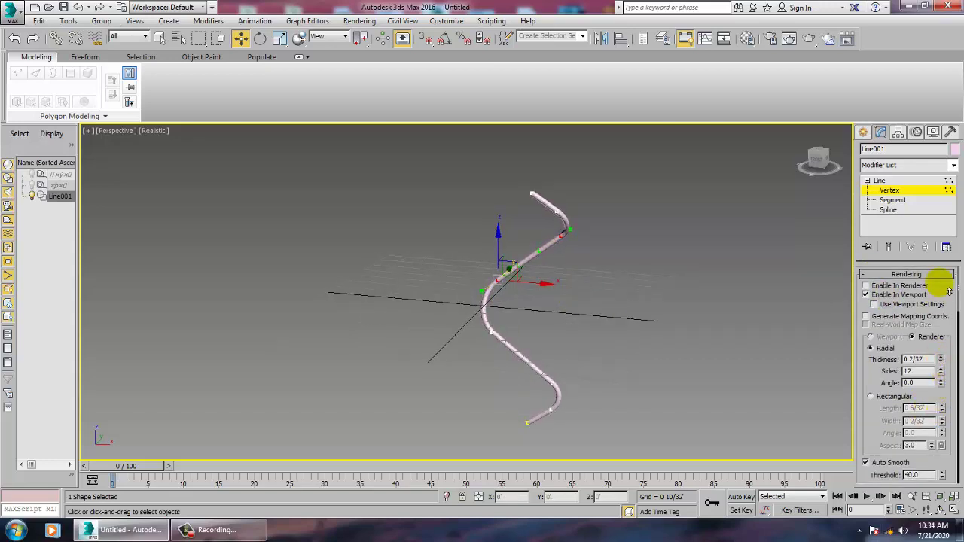
scroll(560, 334, "down", 5)
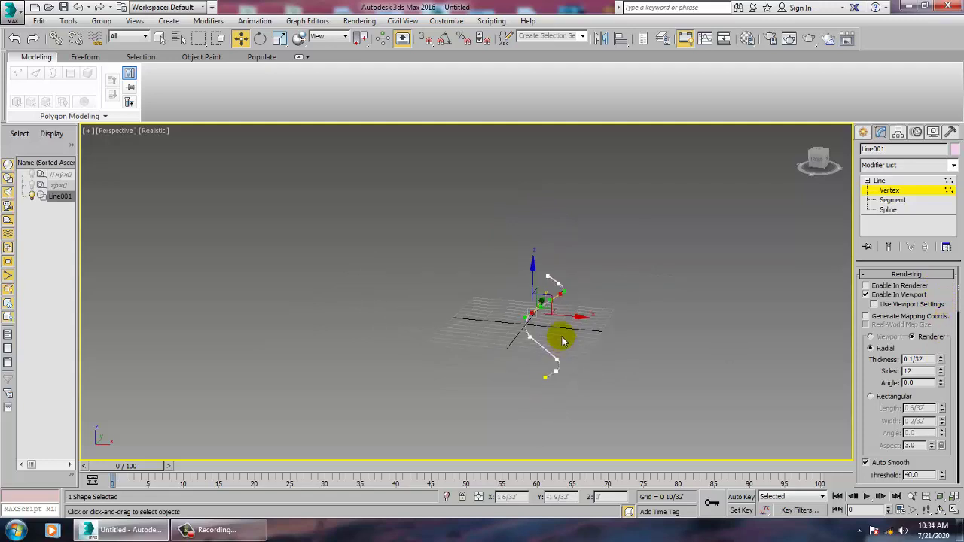
Leave vertex editing and move the whole line in the Front view to about X 1 7/32', Z 1 21/32'
scroll(561, 325, "up", 2)
key("alt+w")
middle_click_drag(667, 221, 725, 215)
scroll(665, 226, "down", 3)
key("alt+w")
left_click(889, 182)
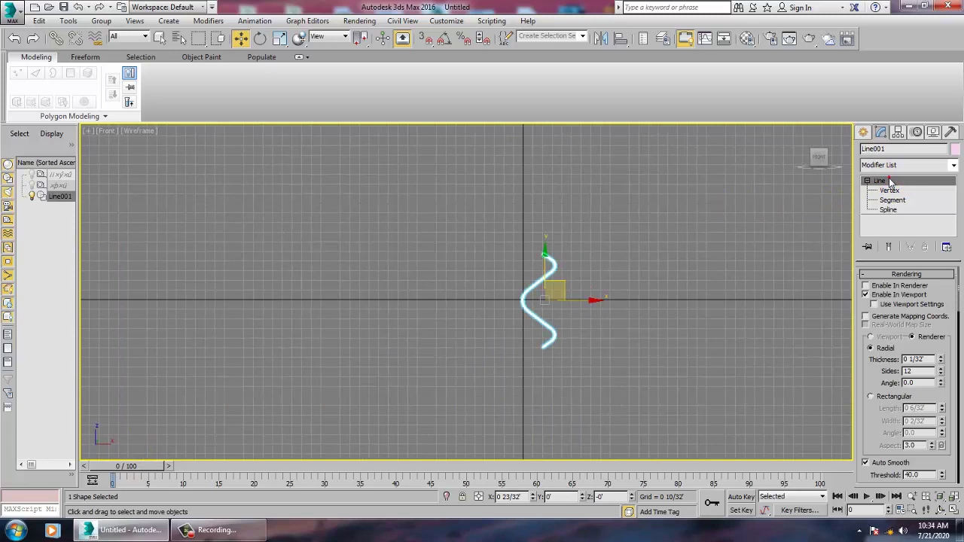
left_click_drag(544, 252, 547, 204)
scroll(561, 240, "up", 4)
middle_click_drag(576, 279, 593, 289)
left_click_drag(596, 287, 624, 289)
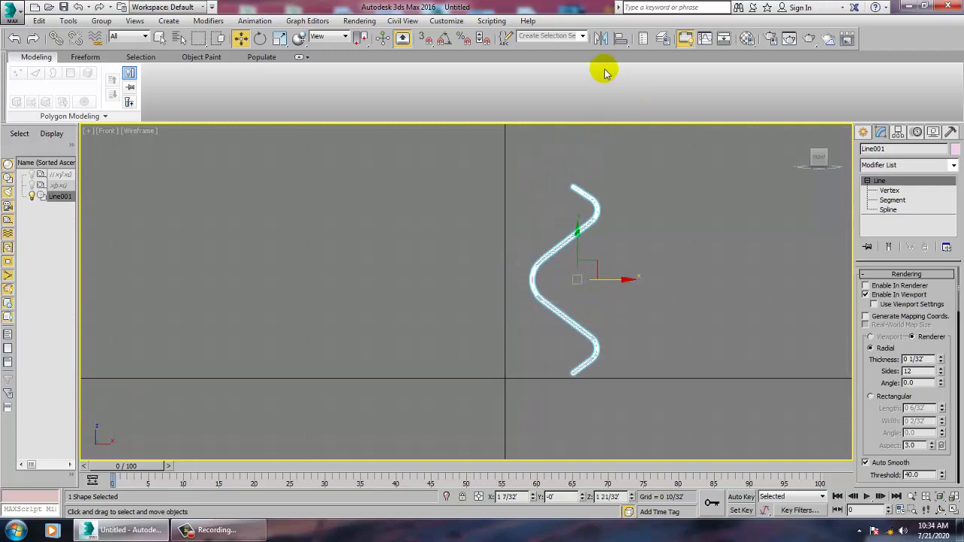
Mirror the line about the X axis as a copy and move the copy along X until its bend overlaps the original's
left_click(599, 39)
left_click(457, 290)
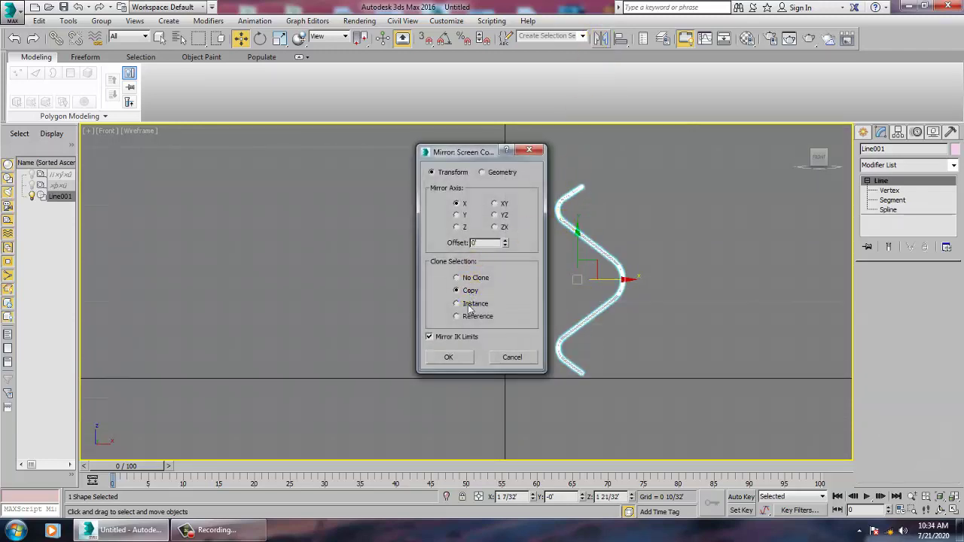
left_click(450, 358)
left_click_drag(625, 279, 546, 298)
Rotate the mirrored copy slightly about the X axis in the Perspective view, undoing the first tilt and rotating again
key("alt+w")
scroll(648, 346, "up", 4)
key("alt+w")
middle_click_drag(634, 352, 580, 344, "alt")
key("e")
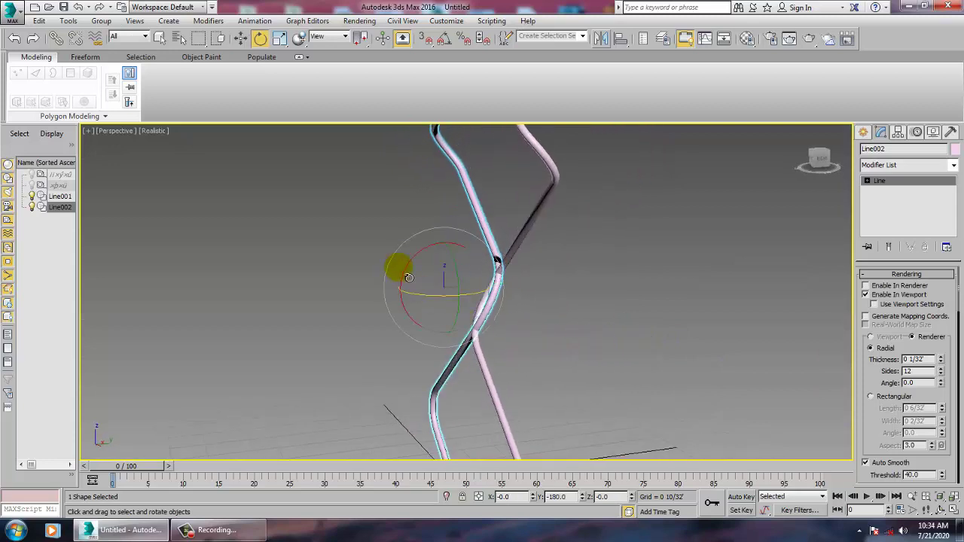
left_click_drag(407, 275, 402, 277)
middle_click_drag(467, 243, 668, 235, "alt")
scroll(518, 262, "up", 3)
middle_click_drag(518, 264, 530, 269)
left_click_drag(529, 234, 534, 239)
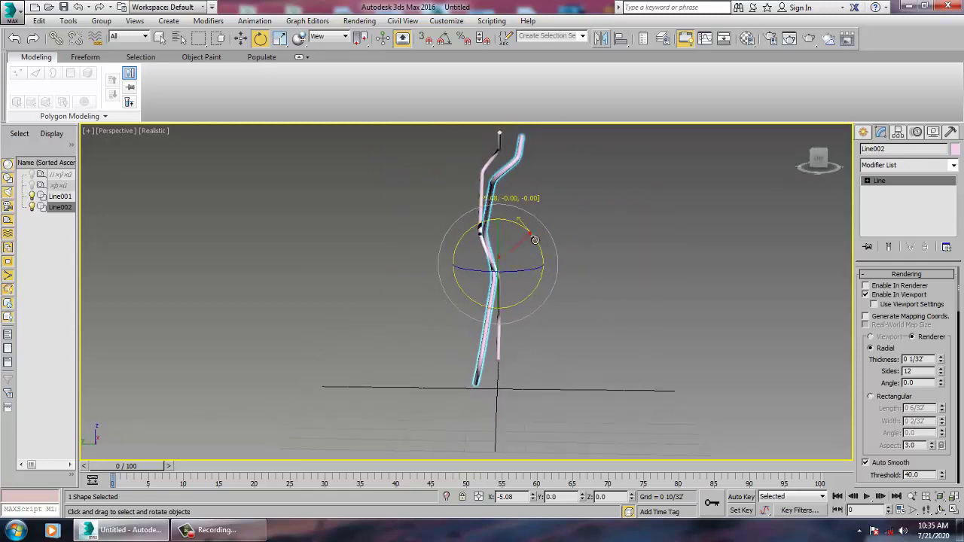
left_click(522, 228)
key("ctrl+z")
left_click_drag(524, 235, 518, 229)
Mirror the copied line about the Y axis with No Clone
middle_click_drag(569, 254, 580, 108, "alt")
key("w")
left_click(600, 40)
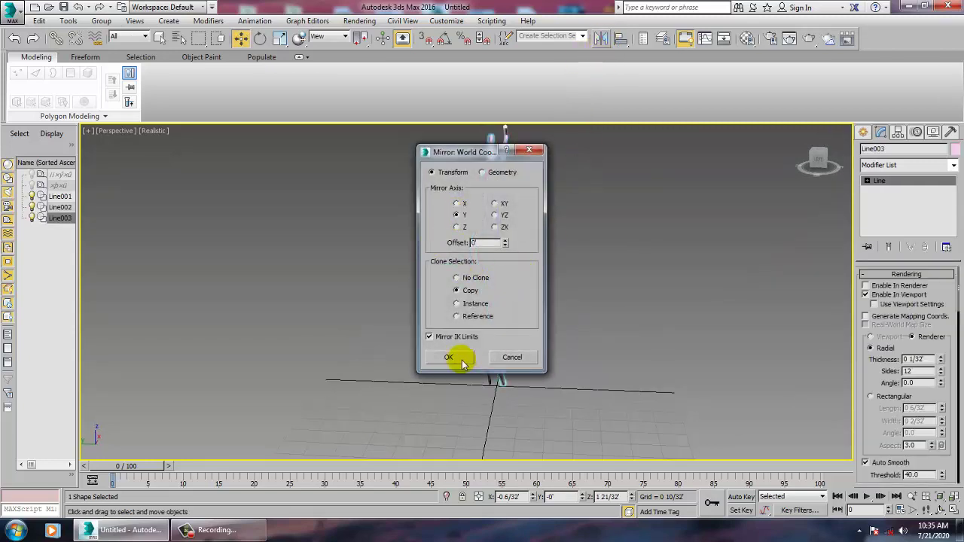
left_click(457, 278)
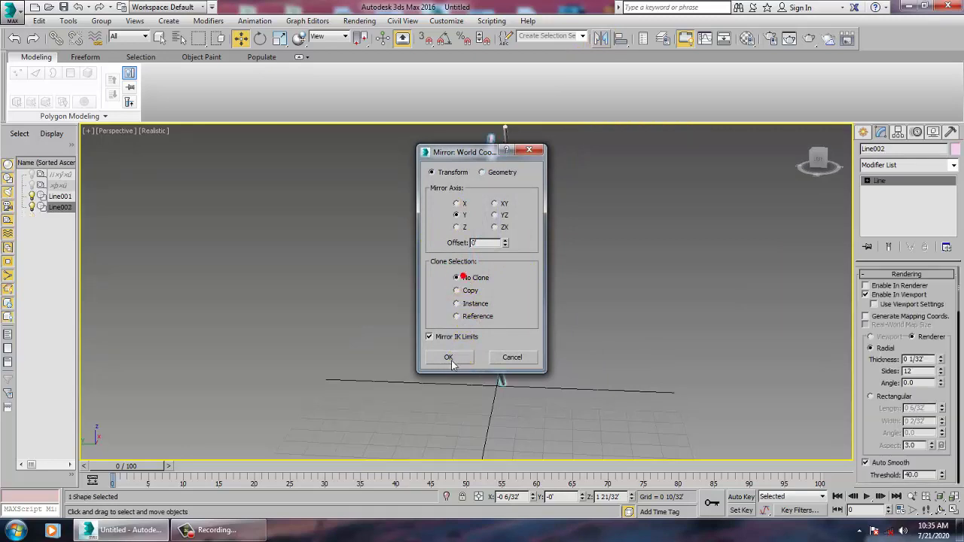
left_click(450, 359)
Move the mirrored line along Y to about 0 4/32' so its bend hooks around the original wire
middle_click_drag(595, 293, 545, 279, "alt")
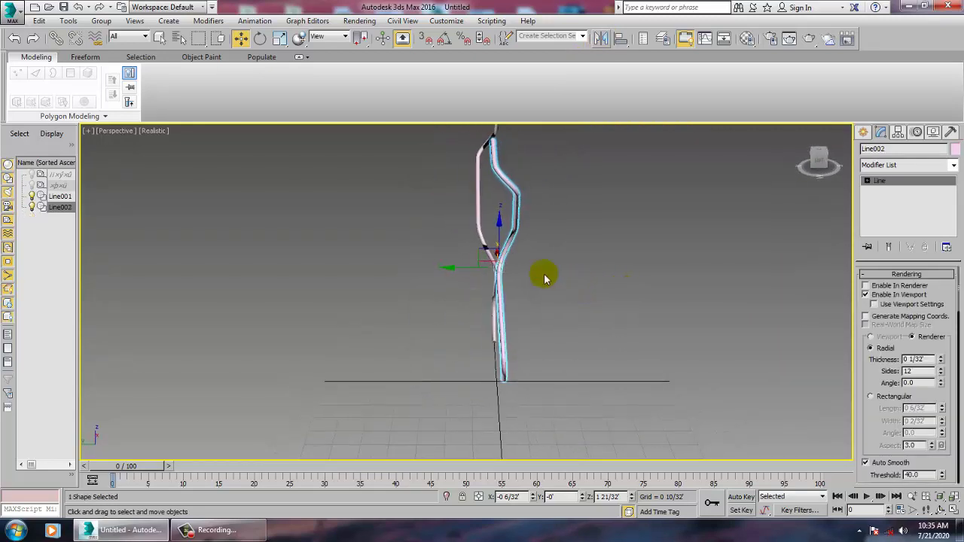
left_click_drag(488, 280, 477, 280)
middle_click_drag(559, 264, 415, 267, "alt")
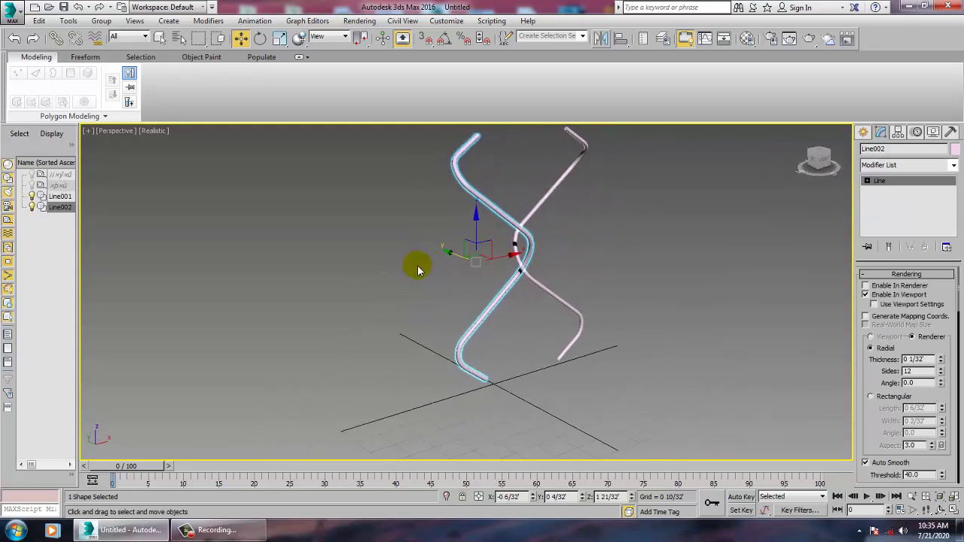
middle_click_drag(525, 265, 503, 270, "alt")
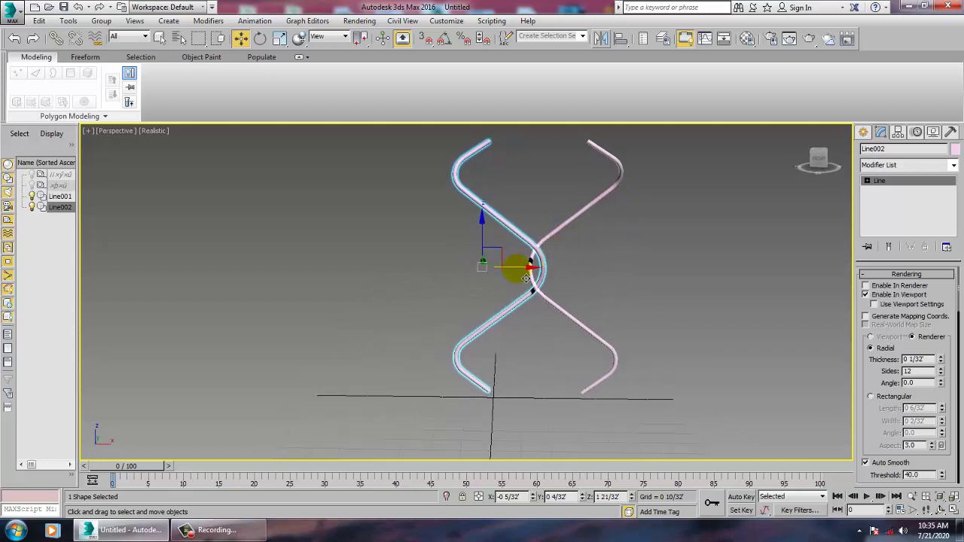
Move the mirrored wire along X to about -0 6/32' so its middle bend interlocks more tightly with the original's
left_click_drag(522, 268, 516, 267)
middle_click_drag(548, 268, 543, 260, "alt")
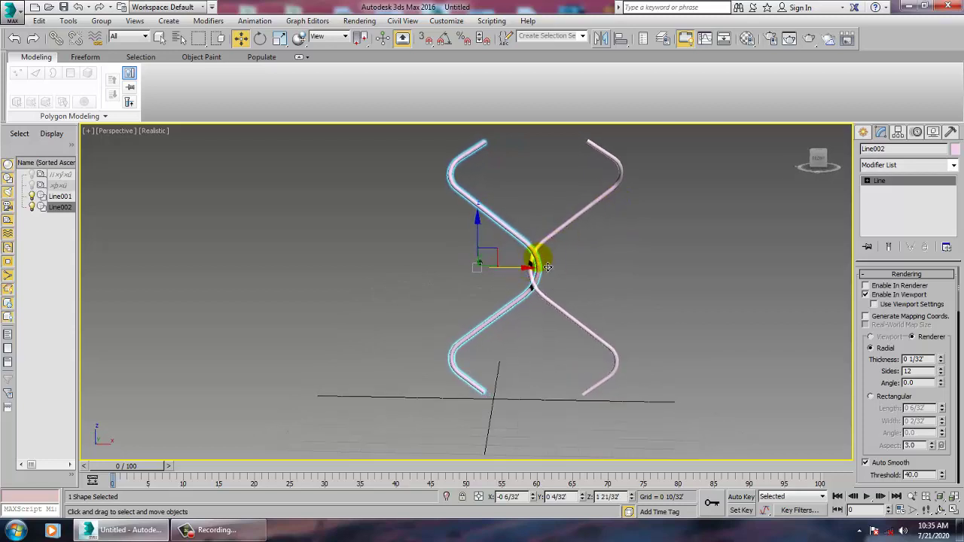
Copy both wires once along negative X so the new pair's outer bends overlap the left bends of the existing pair
scroll(543, 268, "down", 2)
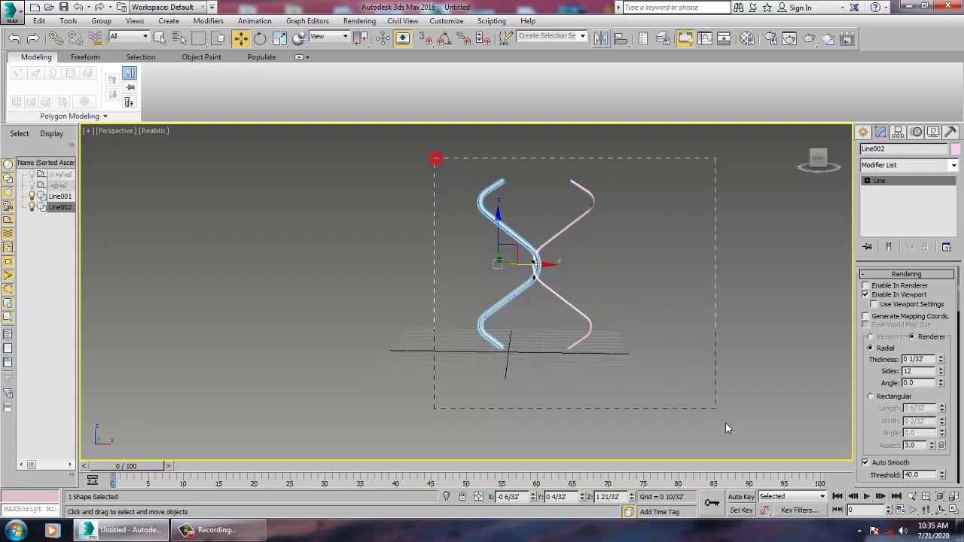
left_click_drag(725, 428, 726, 428)
mouse_move(575, 274)
left_mouse_down("shift")
mouse_move(438, 274)
mouse_move(481, 264)
mouse_move(471, 262)
left_mouse_up("shift")
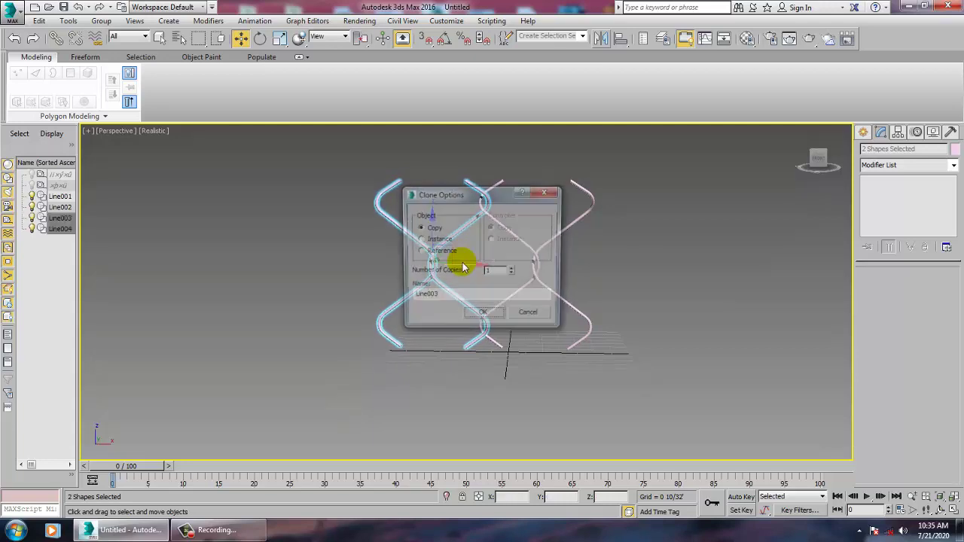
left_click(481, 316)
Select the two copied wires and nudge them slightly along Y so their bends hook around the neighbouring wire
middle_click_drag(481, 316, 542, 253, "alt")
middle_click_drag(449, 168, 497, 274)
scroll(531, 272, "up", 4)
middle_click_drag(547, 360, 546, 174)
mouse_move(618, 275)
middle_mouse_down("alt")
mouse_move(472, 263)
mouse_move(539, 313)
mouse_move(544, 293)
middle_mouse_up("alt")
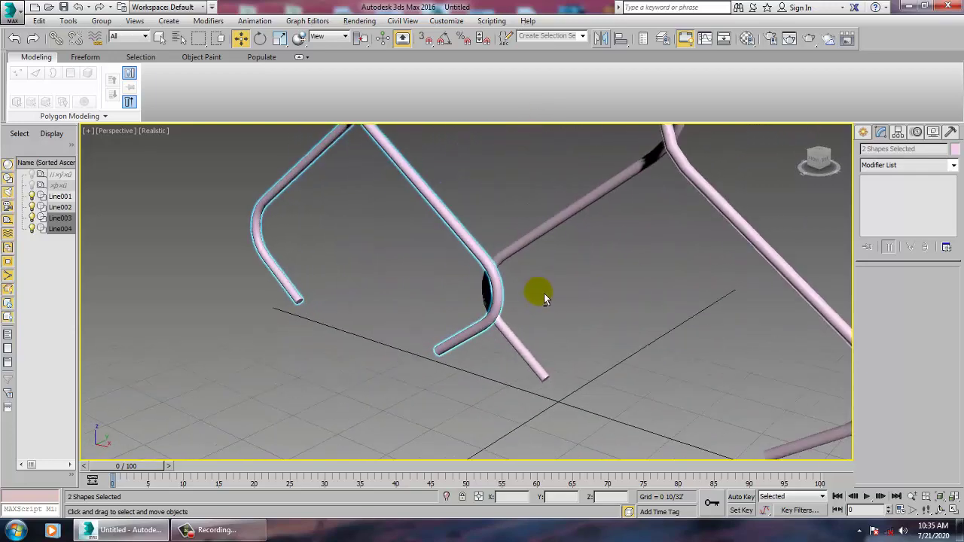
left_click(517, 345)
middle_click_drag(518, 346, 469, 301, "alt")
left_click(493, 296)
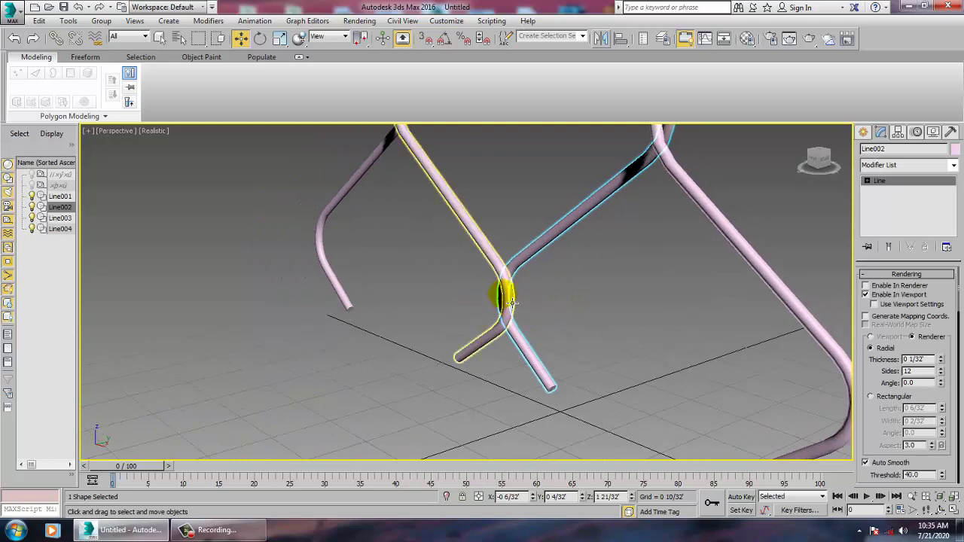
left_click(360, 189, "ctrl")
middle_click_drag(360, 189, 535, 254, "alt")
scroll(536, 255, "up", 3)
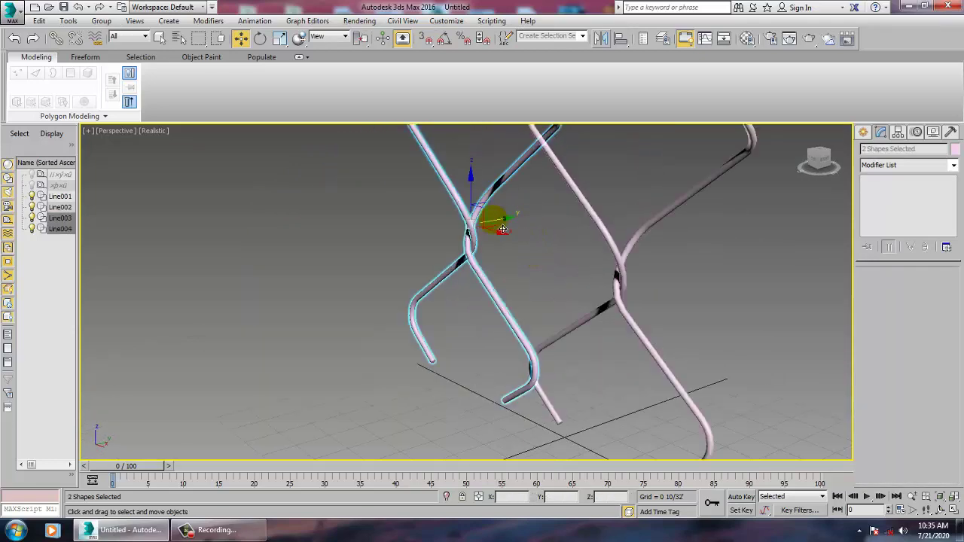
left_click_drag(515, 228, 520, 224)
middle_click_drag(520, 226, 592, 268)
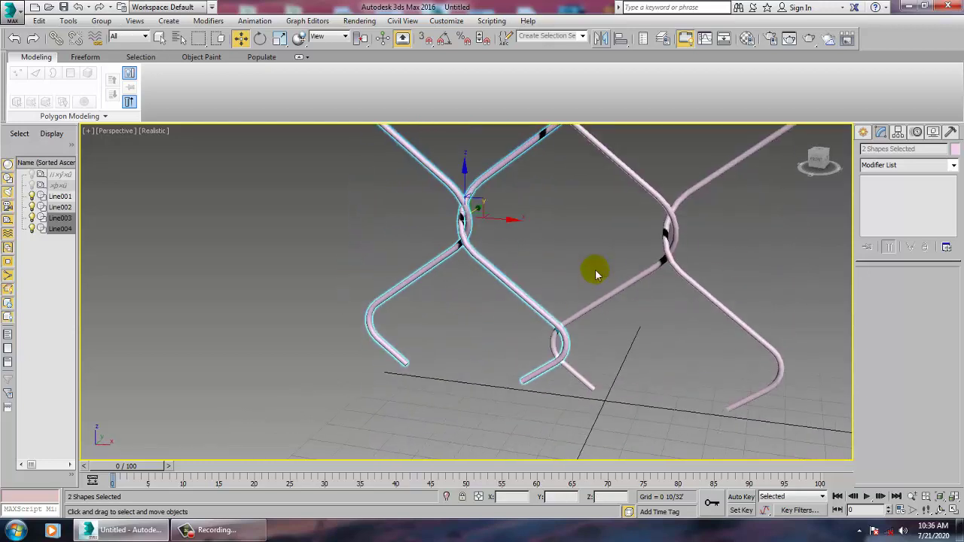
Shift the lower bend vertices of the copied right-hand wire along Y so they wrap around the adjoining wire, and leave vertex editing
left_click(570, 351)
left_click(557, 344)
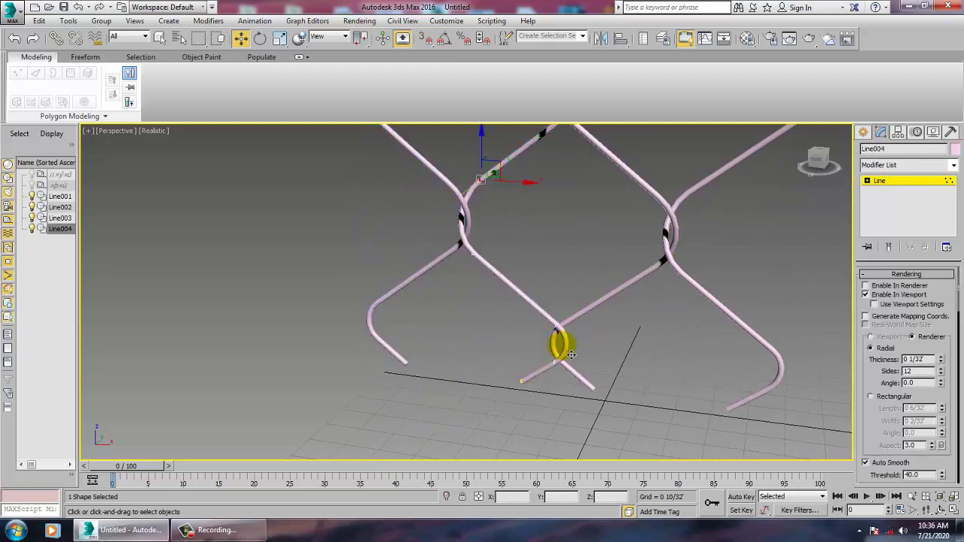
middle_click_drag(584, 380, 593, 362, "alt")
left_click_drag(593, 361, 517, 359)
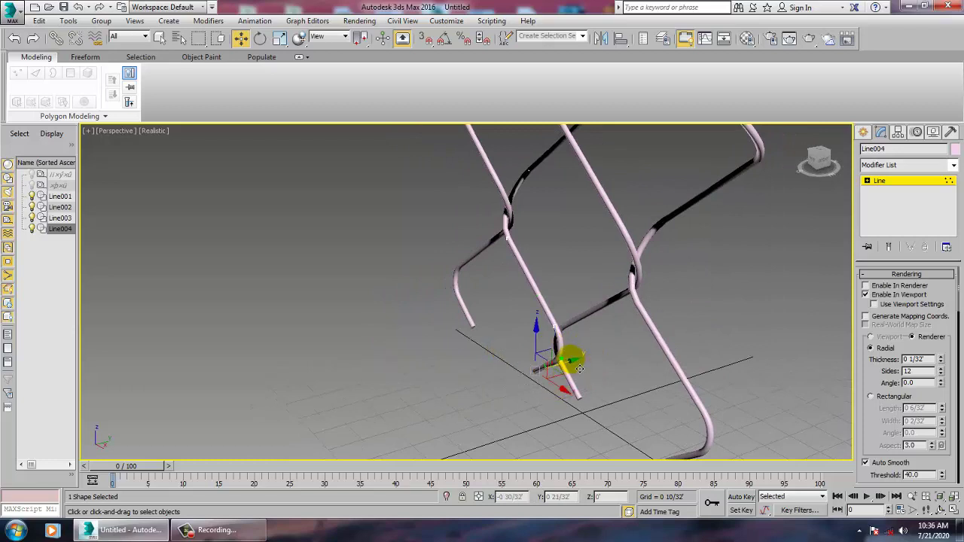
middle_click_drag(587, 367, 659, 351, "alt")
scroll(658, 350, "down", 5)
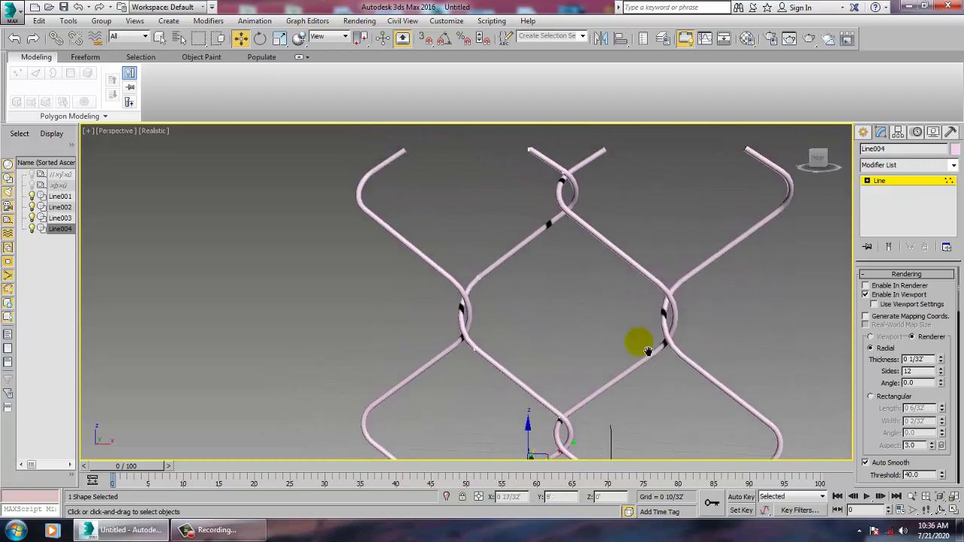
left_click(886, 183)
Clone the left pair of wires along negative X as 5 copies, spaced so each pair interlocks with its neighbour
middle_click_drag(613, 314, 609, 267)
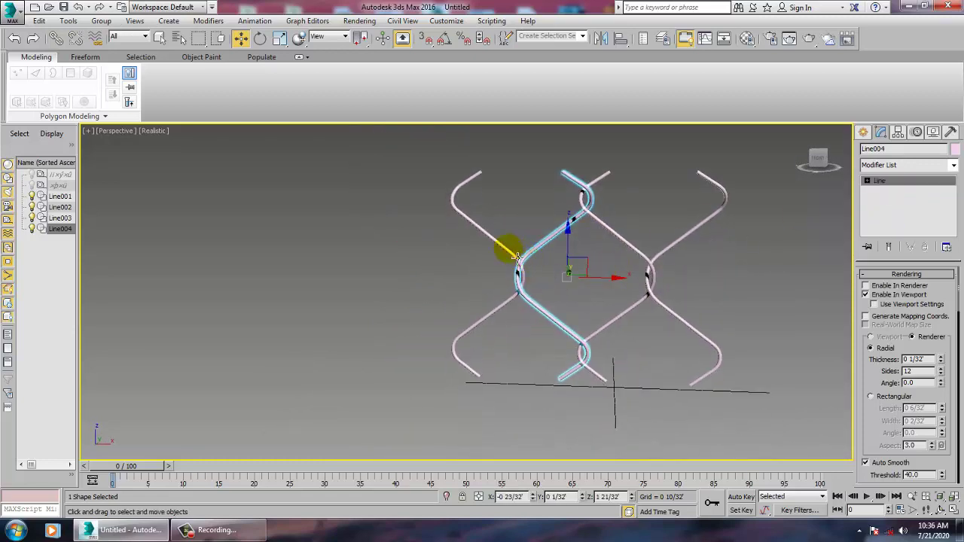
left_click(491, 230, "ctrl")
left_click_drag(572, 286, 445, 272)
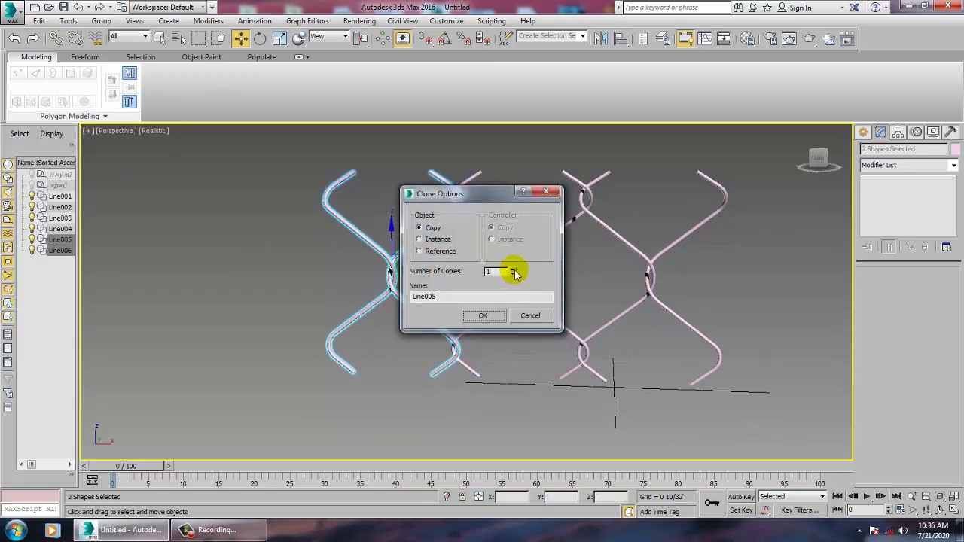
left_click(484, 314)
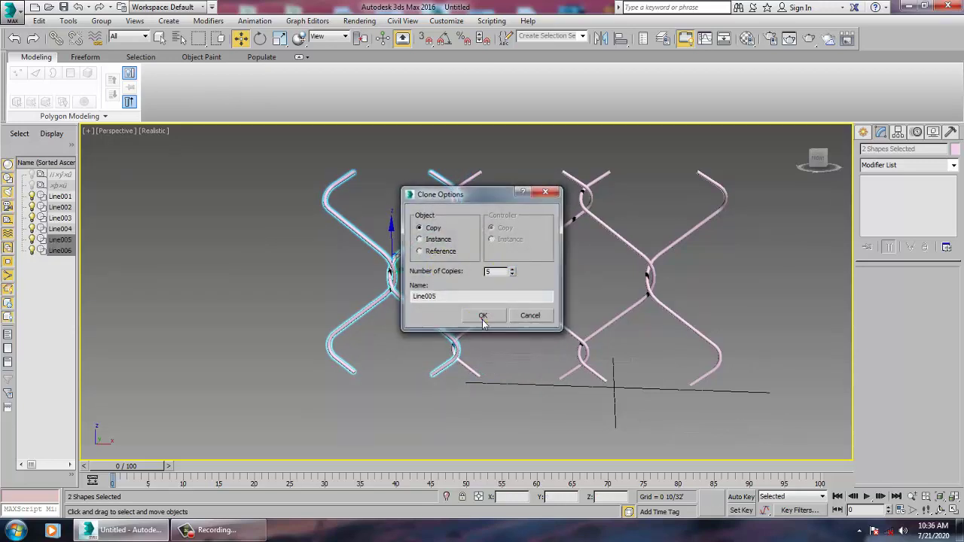
Select all 14 wires and copy the row downward below the original in the Front view
scroll(634, 308, "down", 5)
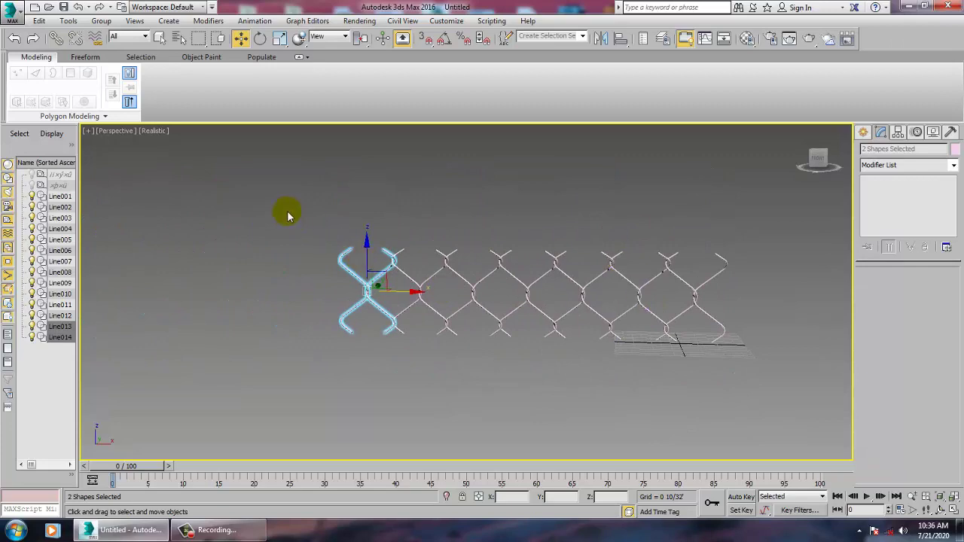
left_click_drag(796, 392, 796, 392)
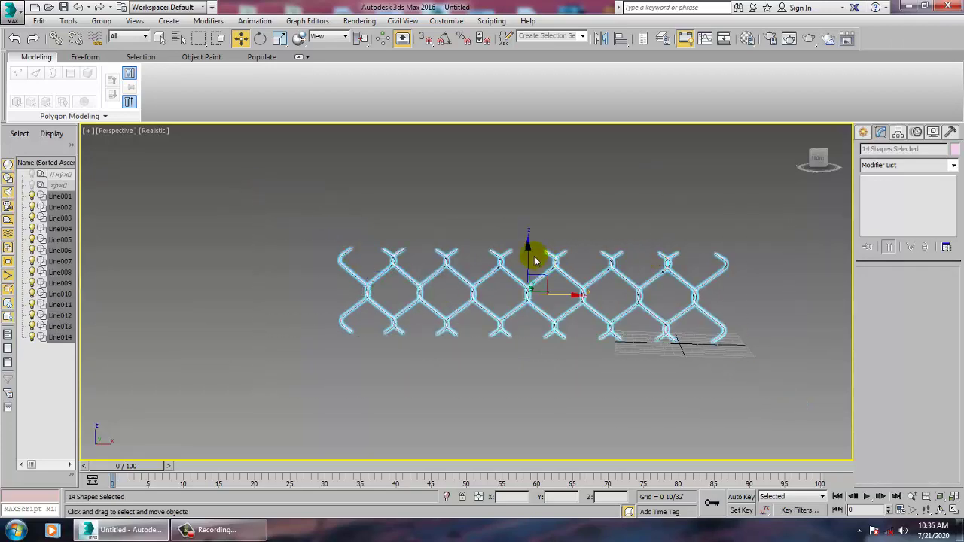
key("alt+w")
right_click(652, 200)
key("alt+w")
scroll(620, 213, "down", 5)
middle_click_drag(569, 211, 606, 345)
left_click_drag(547, 326, 532, 145)
middle_click_drag(580, 204, 592, 275)
scroll(560, 271, "up", 6)
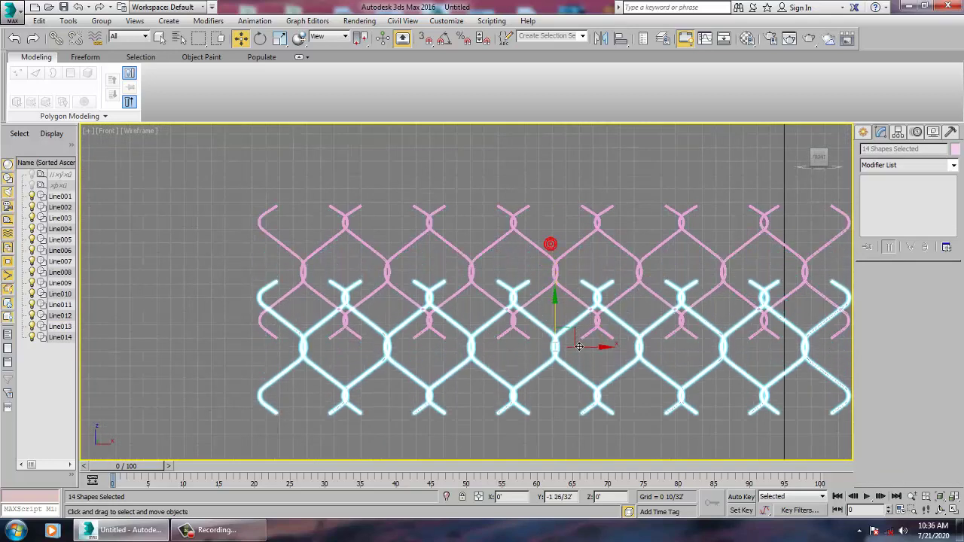
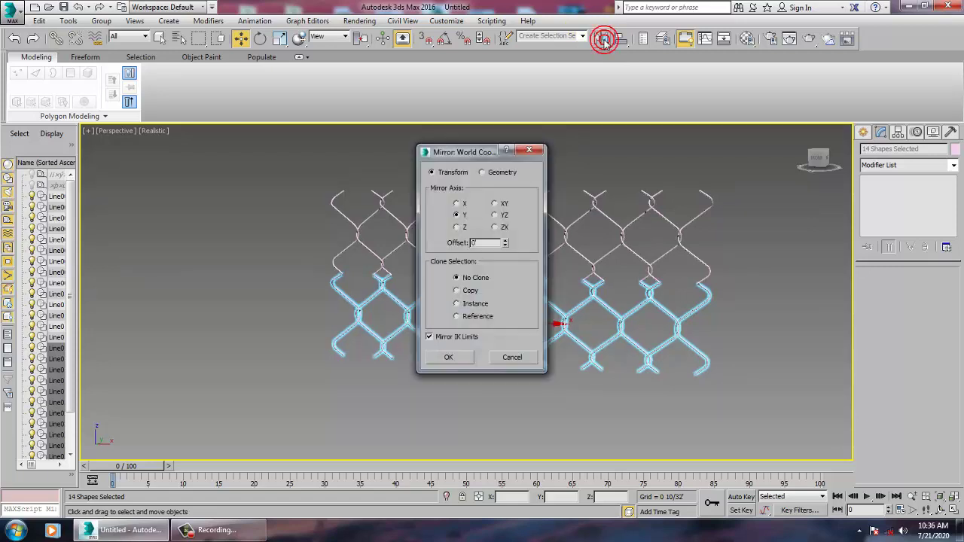
Mirror the lower wire row about the Z axis with No Clone
left_click(457, 227)
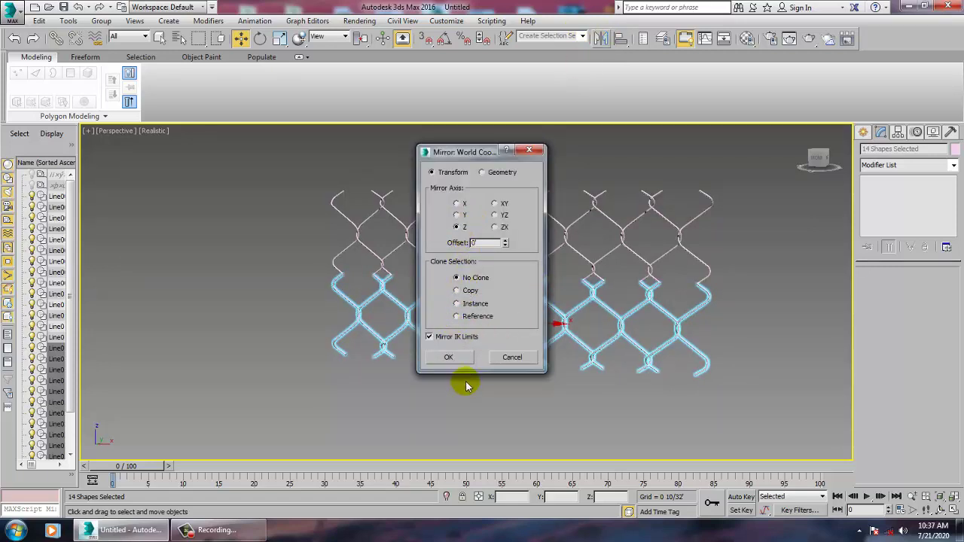
left_click(449, 358)
scroll(517, 295, "up", 10)
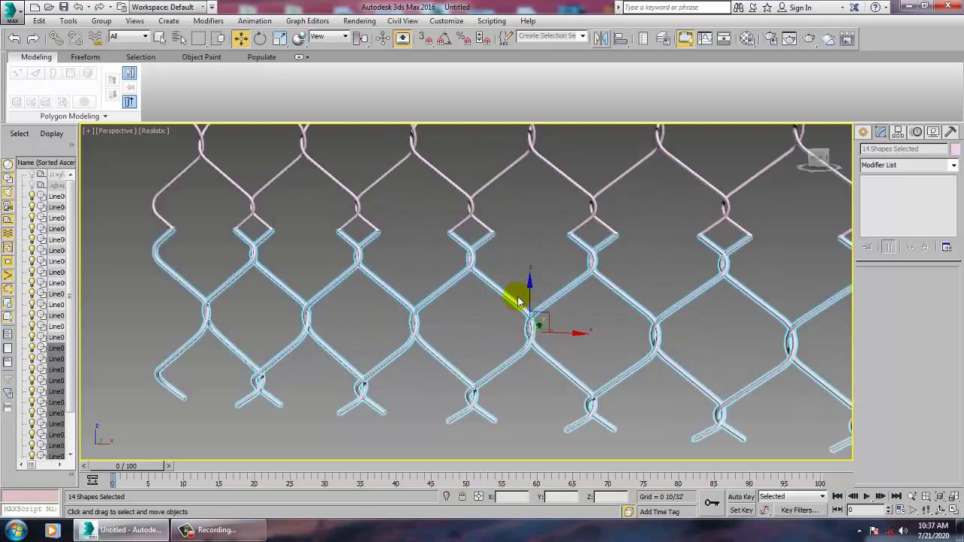
scroll(584, 311, "down", 10)
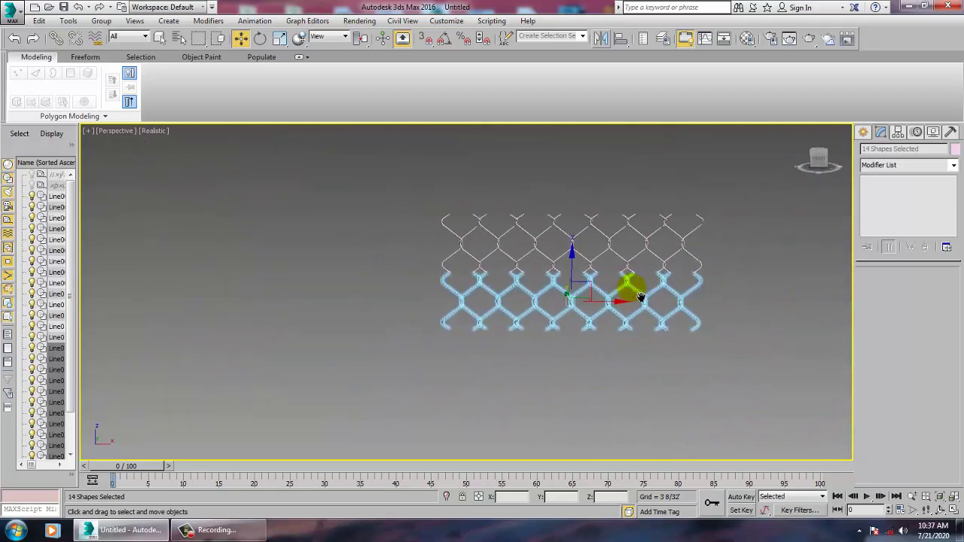
Make one copy of the mirrored row directly below it along Z and inspect the row joints
scroll(634, 298, "up", 4)
middle_click_drag(617, 275, 613, 236)
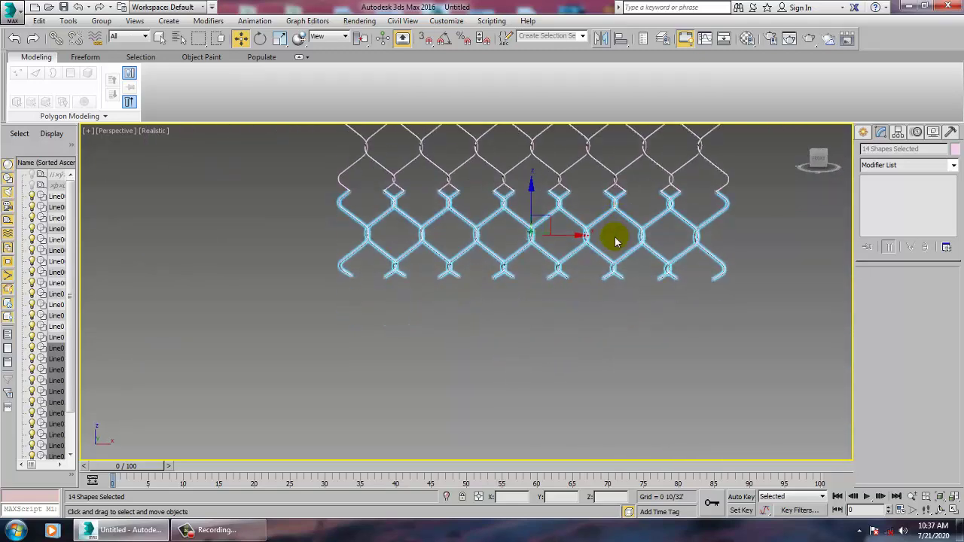
mouse_move(525, 201)
left_mouse_down()
mouse_move(555, 301)
mouse_move(555, 286)
left_mouse_up()
left_click(471, 317)
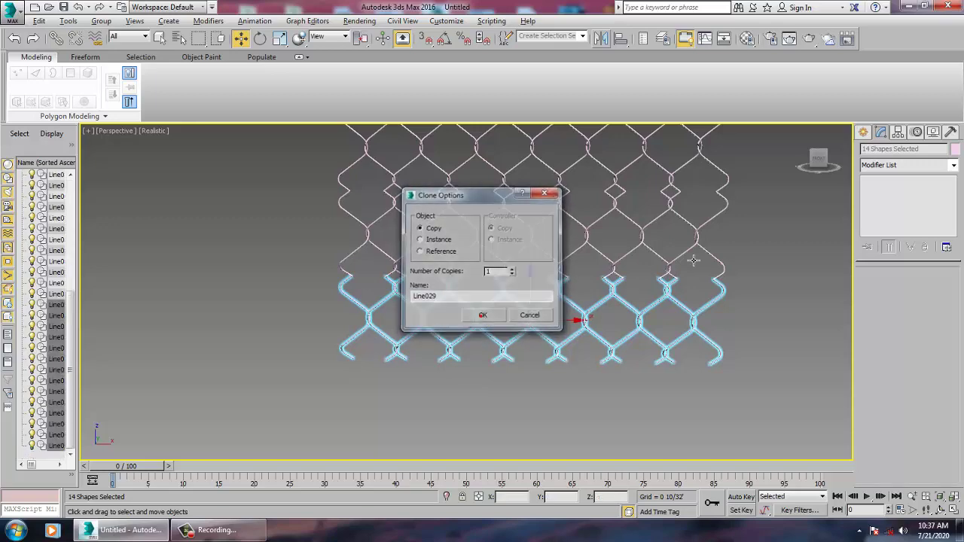
mouse_move(693, 260)
middle_mouse_down("alt")
mouse_move(604, 282)
mouse_move(647, 274)
middle_mouse_up("alt")
scroll(648, 274, "up", 5)
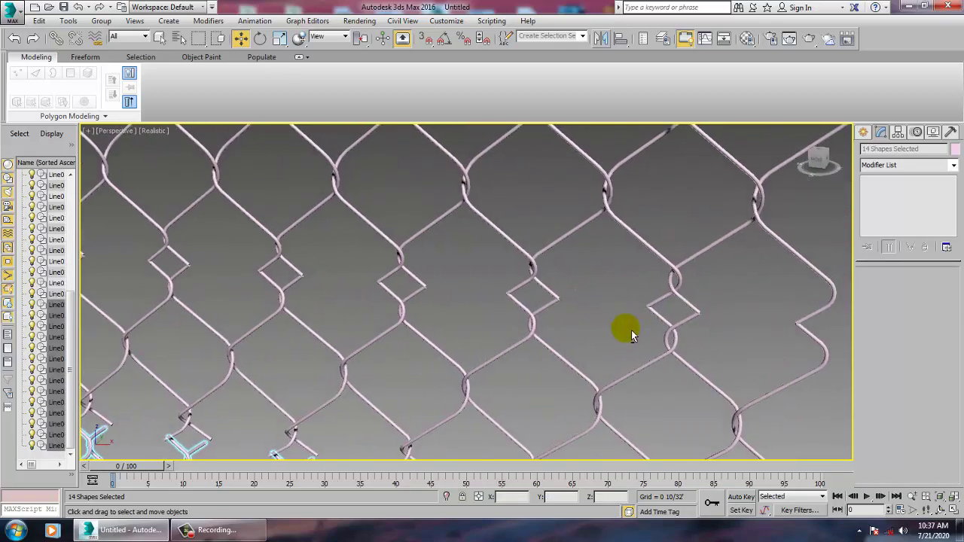
scroll(615, 314, "down", 8)
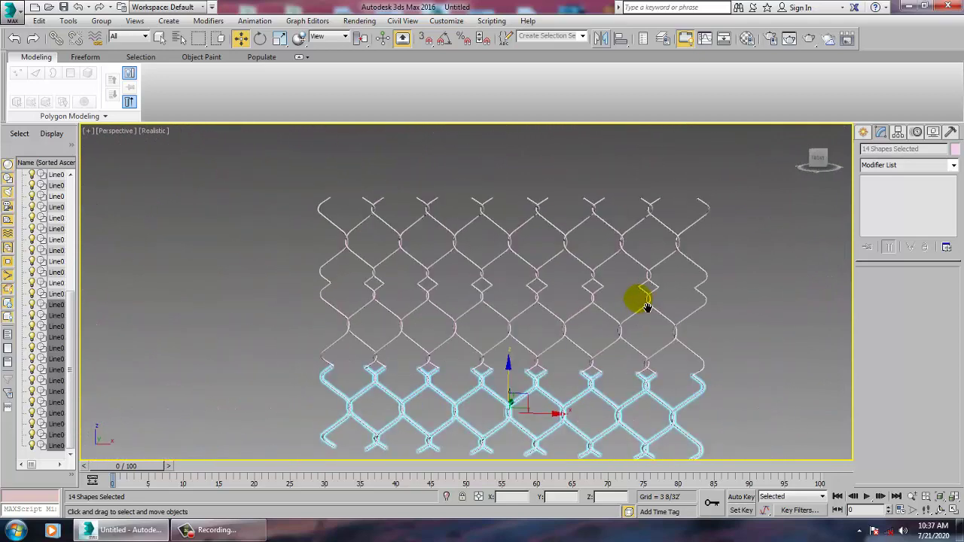
scroll(625, 263, "up", 5)
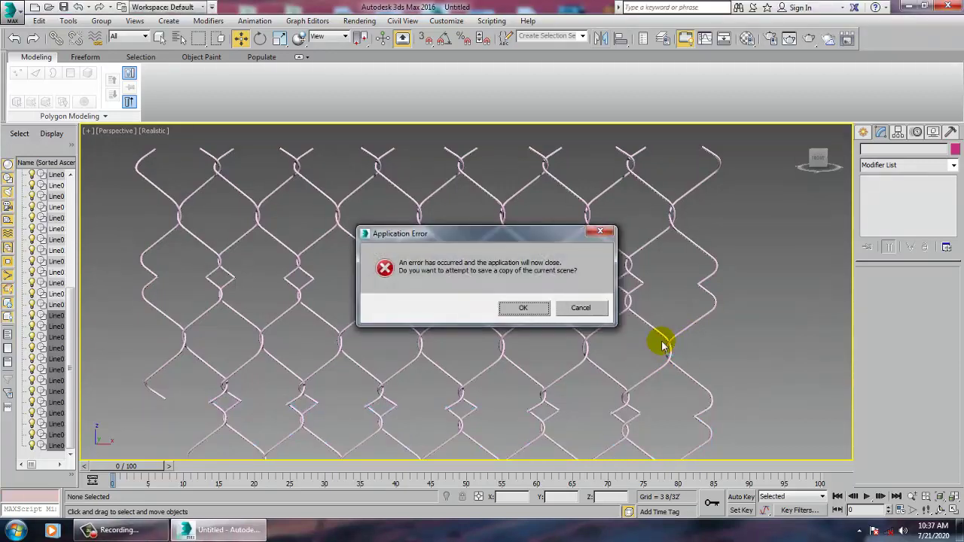
Save a recovery copy of the crashed scene and reopen Untitled_recover in a restarted 3ds Max session
left_click(524, 313)
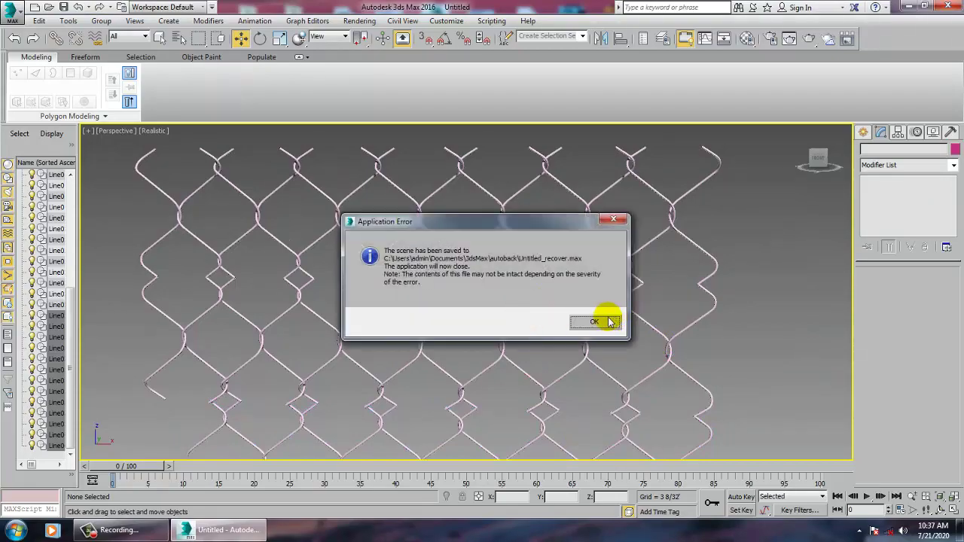
left_click(583, 317)
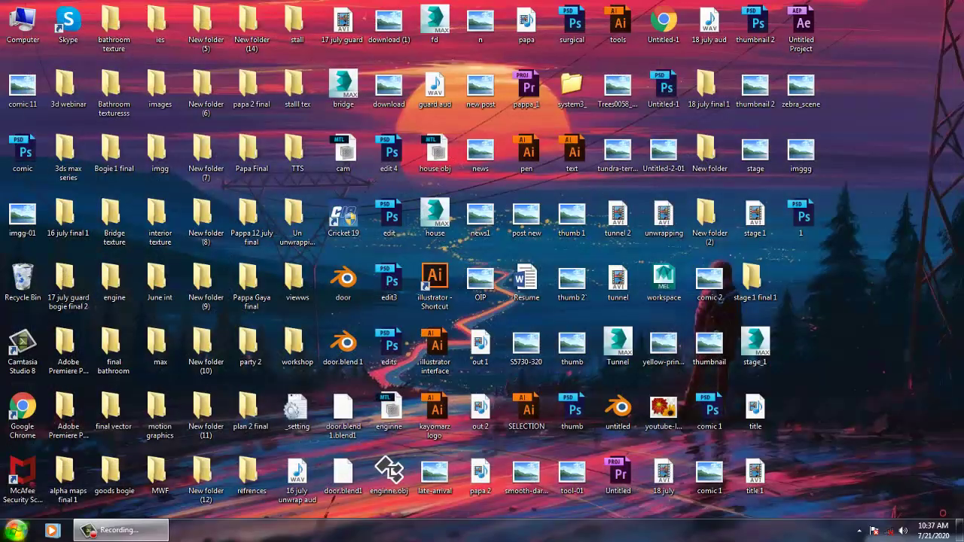
left_click(15, 530)
left_click(78, 277)
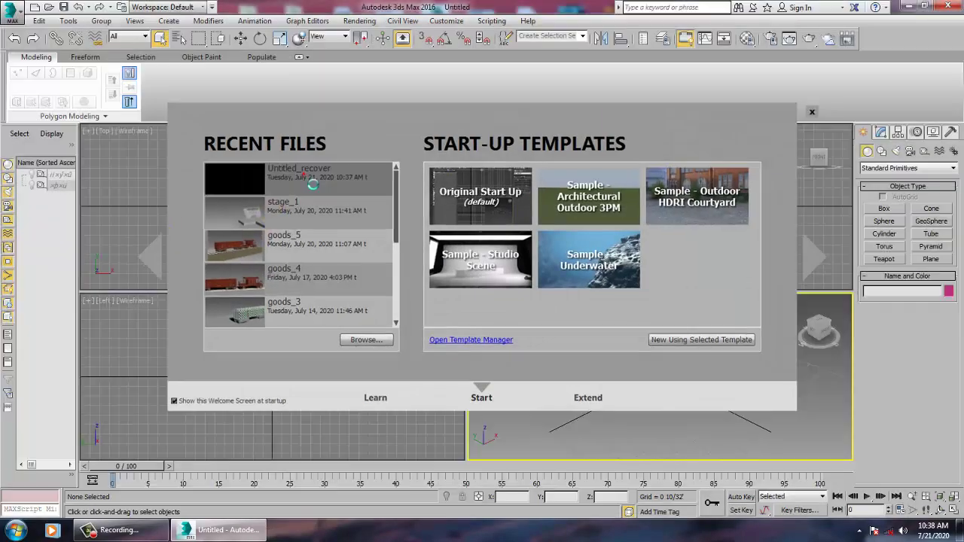
left_click(312, 184)
Delete all wires in the lower rows, keeping only the top row
scroll(538, 279, "down", 5)
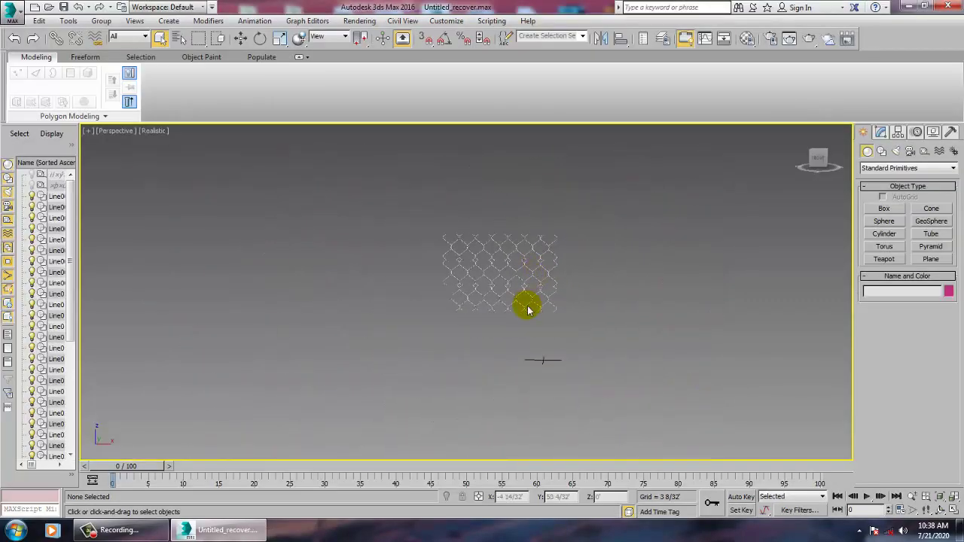
scroll(527, 309, "up", 3)
left_click_drag(472, 322, 332, 363)
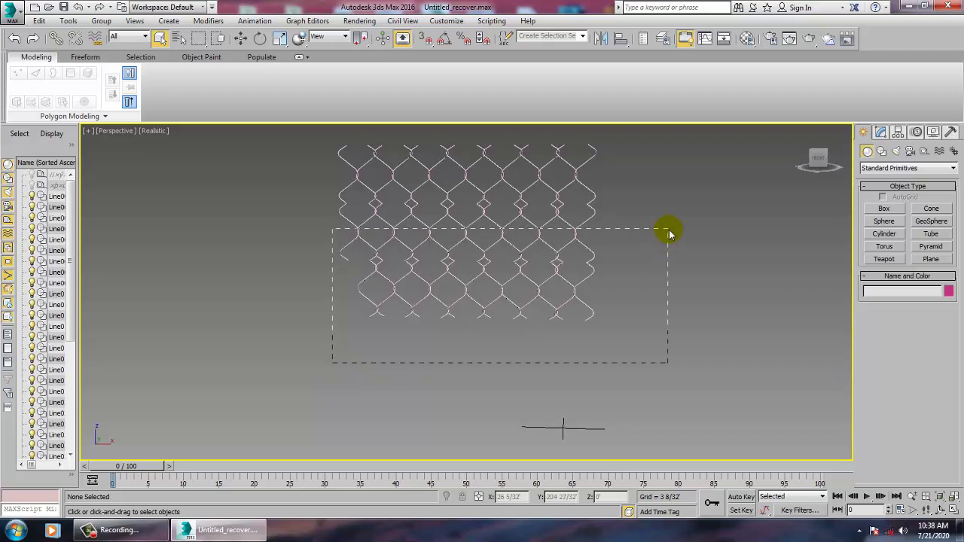
left_click_drag(669, 233, 667, 230)
key("Delete")
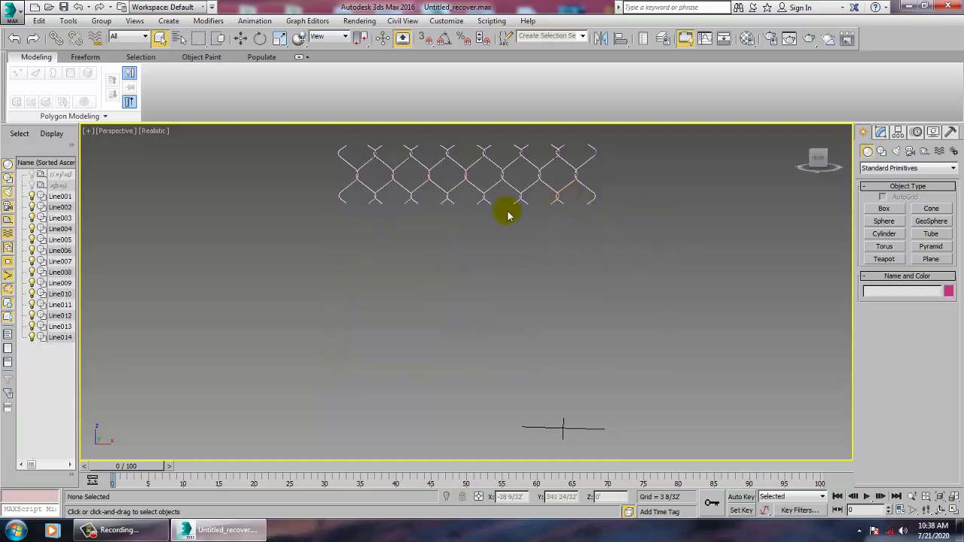
middle_click_drag(508, 216, 501, 311)
scroll(500, 310, "up", 4)
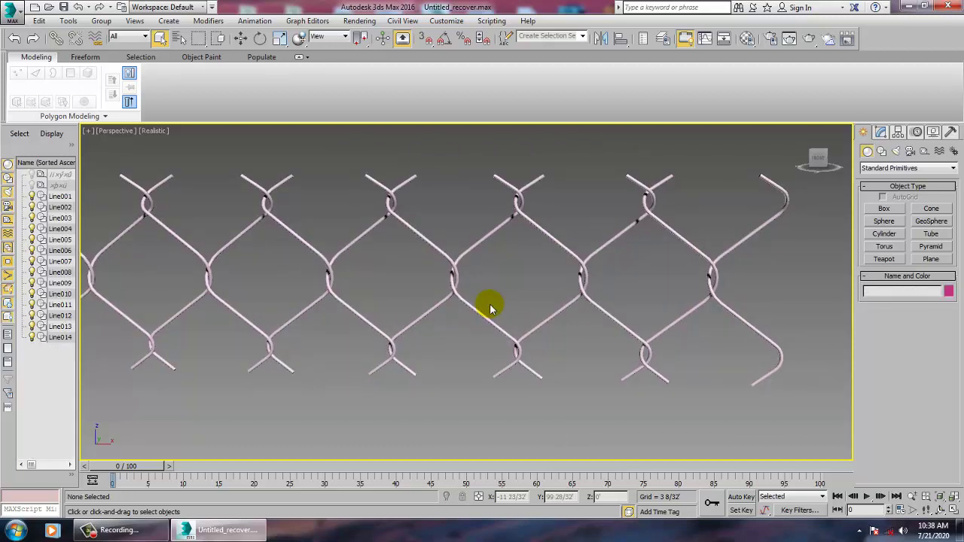
left_click(546, 325)
scroll(546, 325, "down", 4)
scroll(547, 320, "up", 4)
scroll(548, 318, "down", 4)
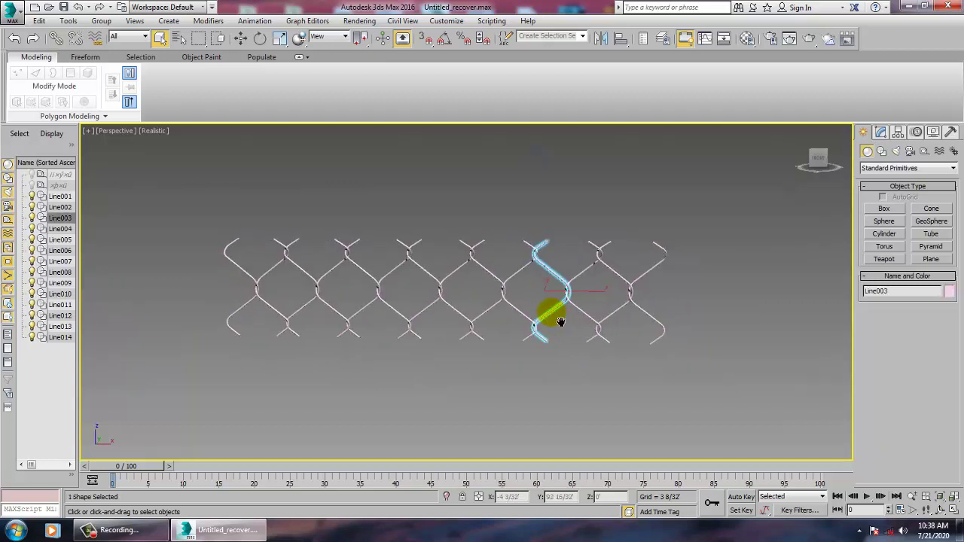
left_click_drag(176, 194, 553, 323)
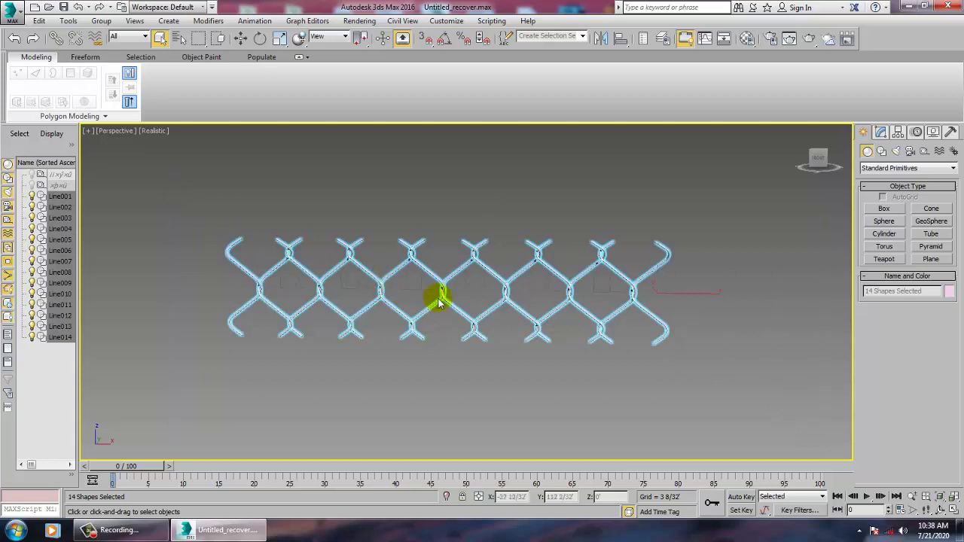
key("w")
left_click(416, 396)
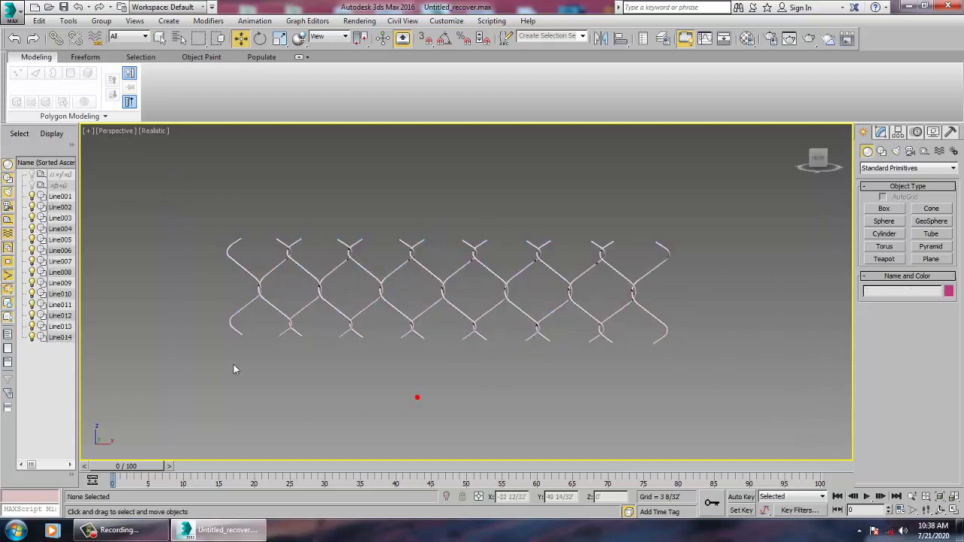
Select all 14 wires of the row and make one copy directly below it as the second row
left_click(233, 325)
left_click(287, 322)
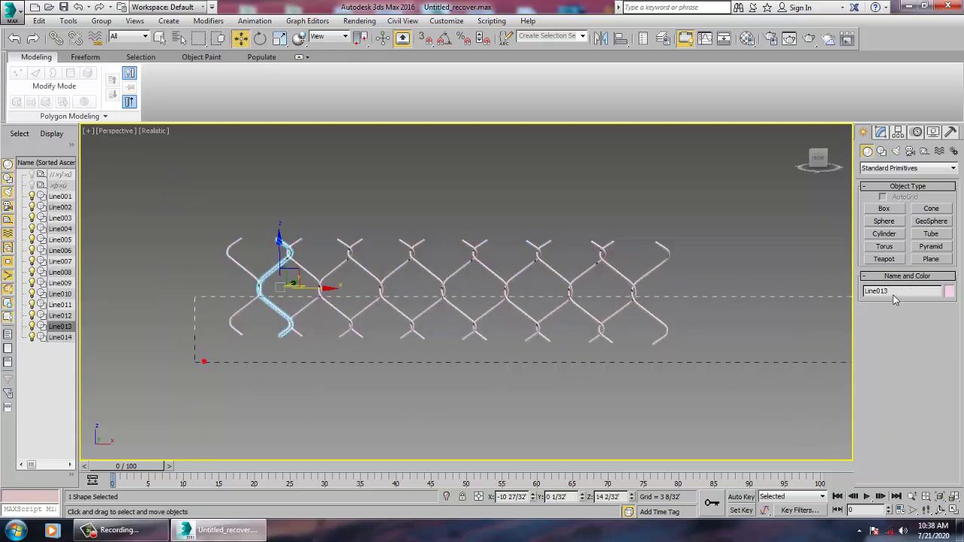
left_click_drag(895, 300, 894, 299)
mouse_move(452, 257)
left_mouse_down("shift")
mouse_move(461, 309)
mouse_move(482, 338)
mouse_move(480, 330)
left_mouse_up("shift")
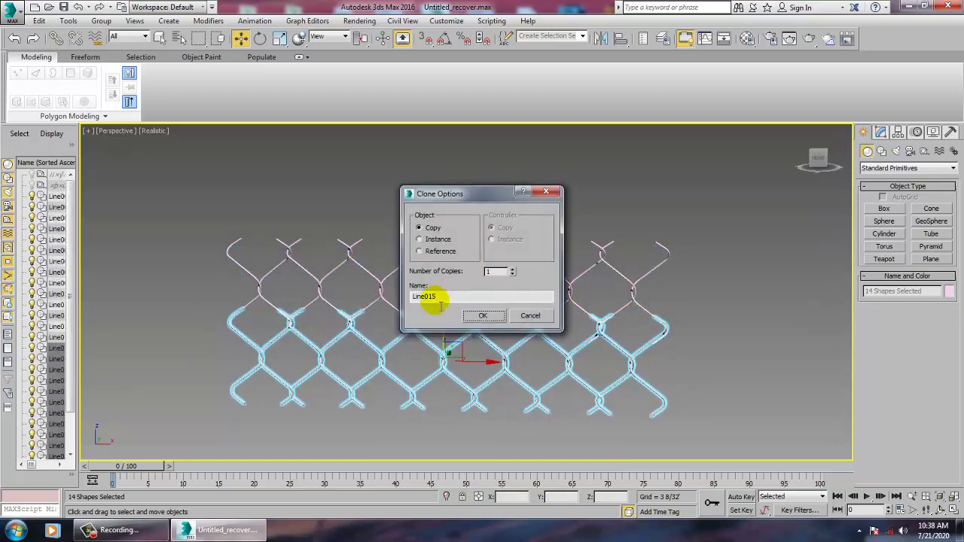
left_click(493, 320)
scroll(585, 324, "up", 7)
scroll(583, 319, "down", 8)
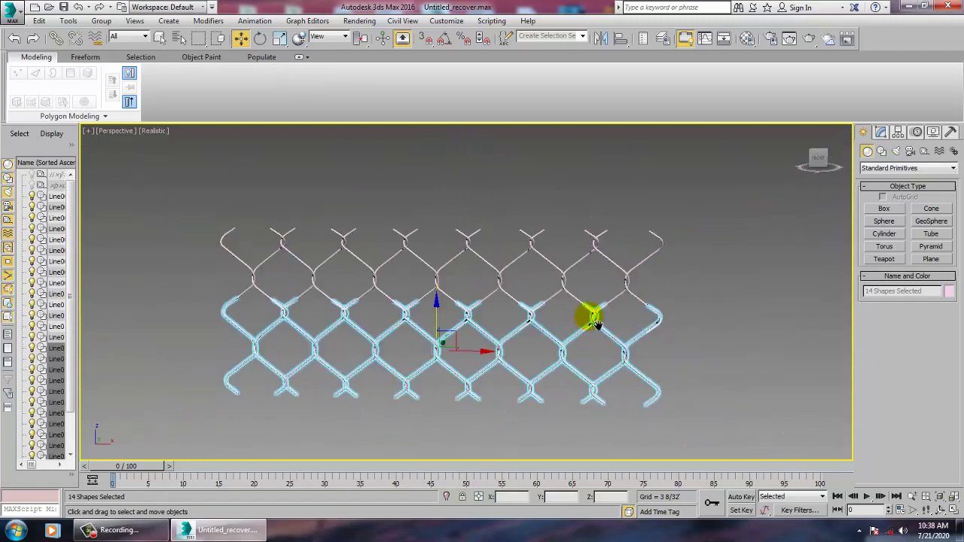
Copy the second wire row once along Z, interlocking the new third row beneath it
mouse_move(587, 295)
middle_mouse_down()
mouse_move(684, 260)
mouse_move(672, 270)
middle_mouse_up()
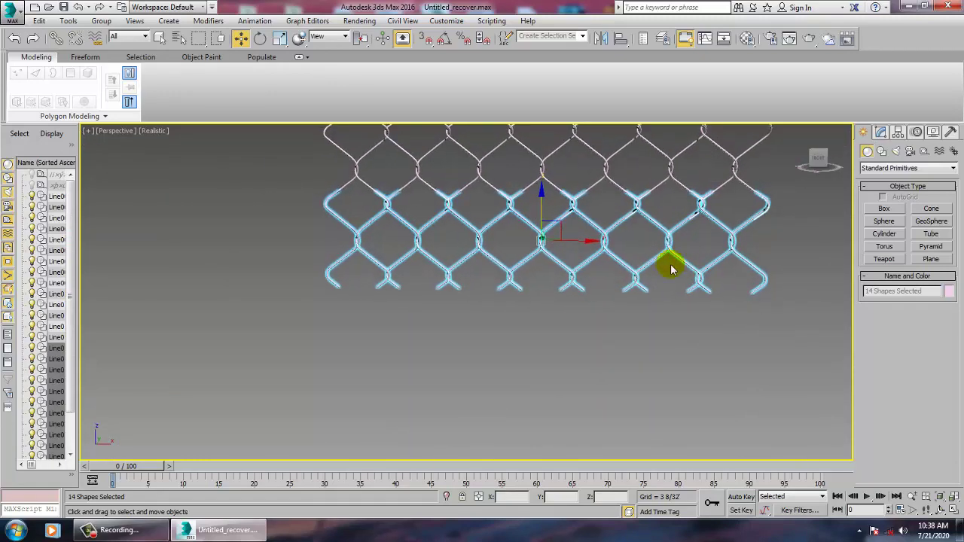
mouse_move(549, 218)
left_mouse_down()
mouse_move(574, 293)
mouse_move(563, 280)
left_mouse_up()
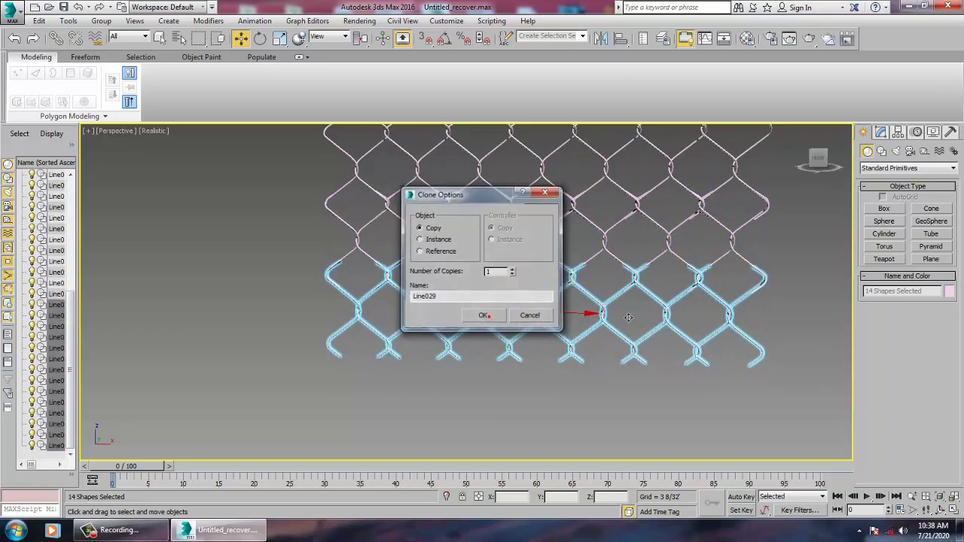
left_click(484, 317)
scroll(670, 290, "down", 5)
scroll(672, 290, "up", 5)
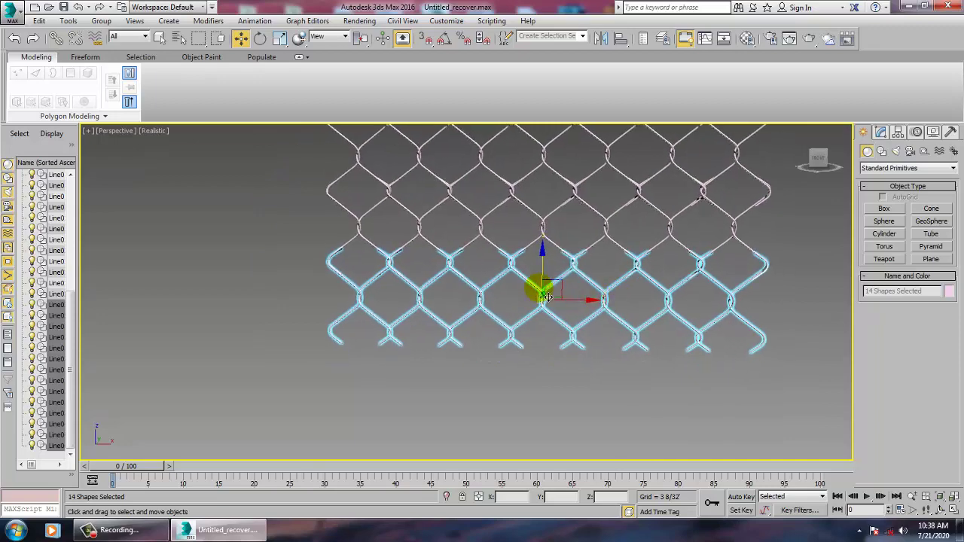
In the maximized Front view, make one copy of the third row directly below as the fourth mesh row
key("alt+w")
scroll(639, 231, "up", 2)
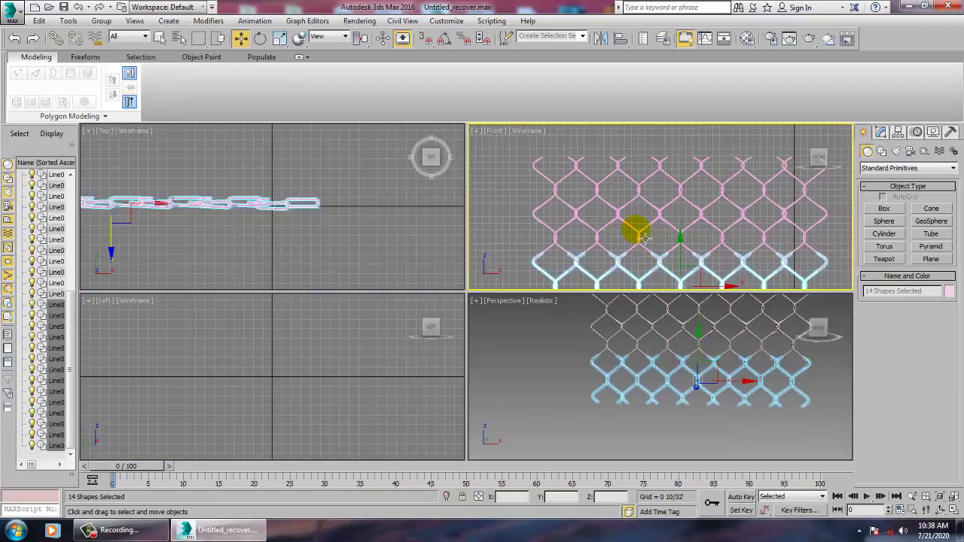
middle_click_drag(654, 287, 643, 219)
key("alt+w")
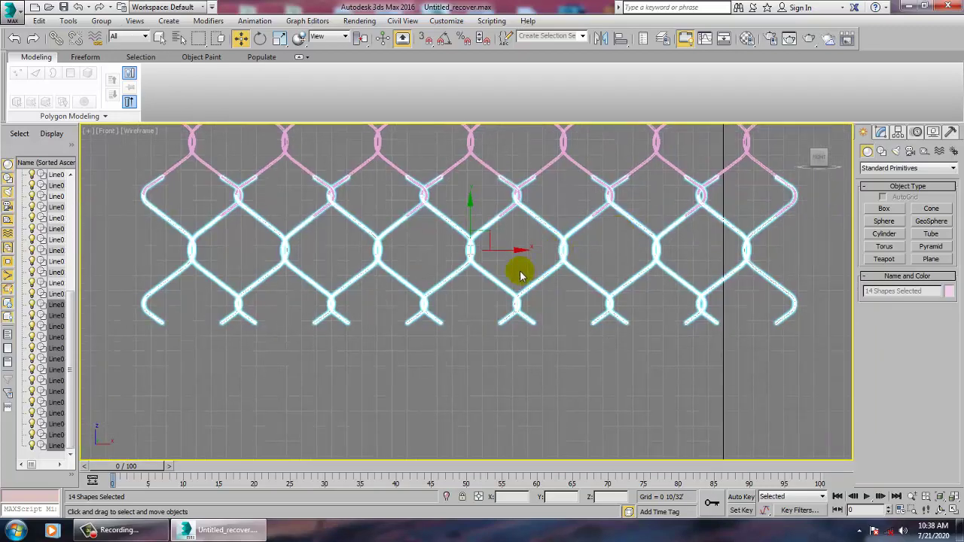
left_click_drag(476, 227, 514, 334)
left_click(493, 315)
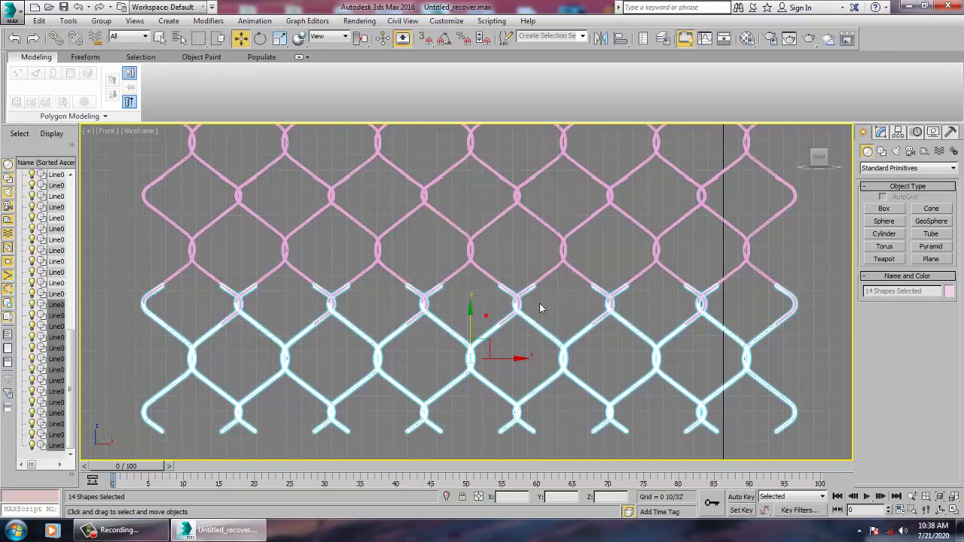
Add a fifth mesh row by copying the fourth row once straight down, hooked onto its lower ends
middle_click_drag(503, 338, 513, 406)
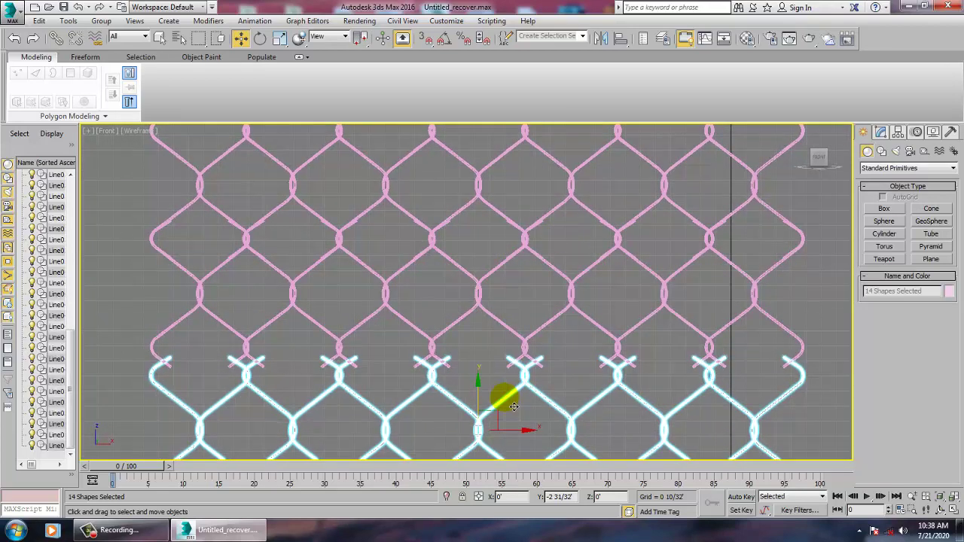
left_click_drag(513, 406, 512, 378)
left_click(484, 314)
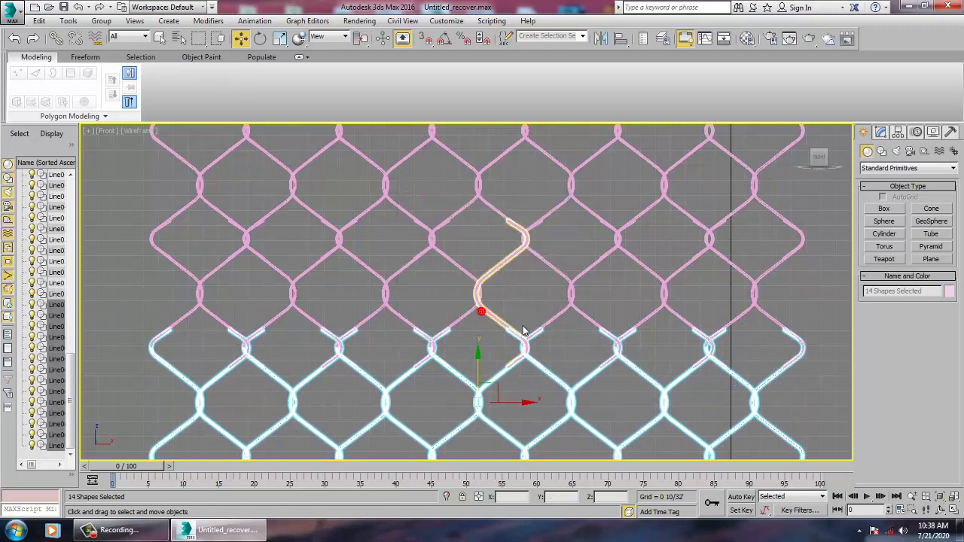
middle_click_drag(584, 330, 532, 321)
Select the whole five-row mesh and make one copy along negative X that joins its side edge, doubling the fence width
scroll(531, 323, "down", 5)
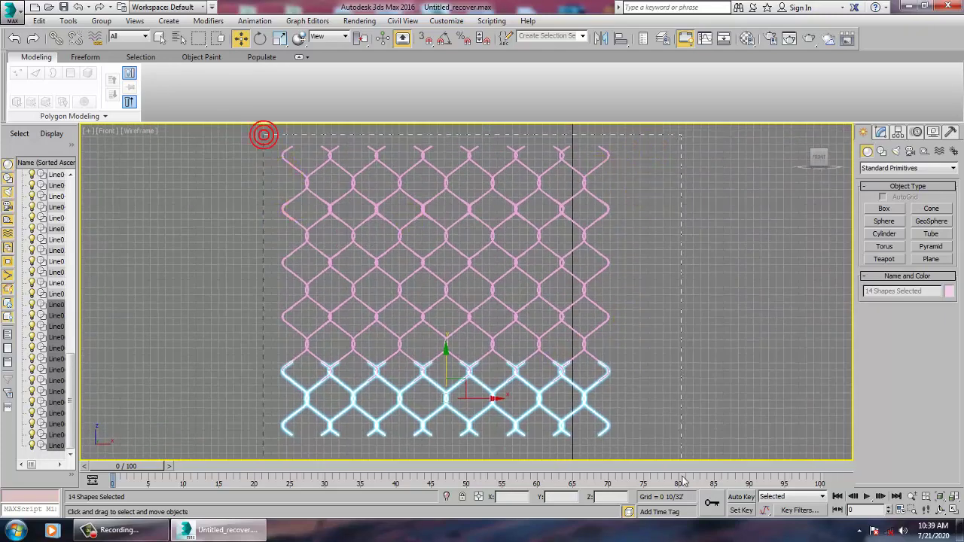
left_click_drag(684, 481, 681, 478)
left_click_drag(486, 293, 173, 291, "shift")
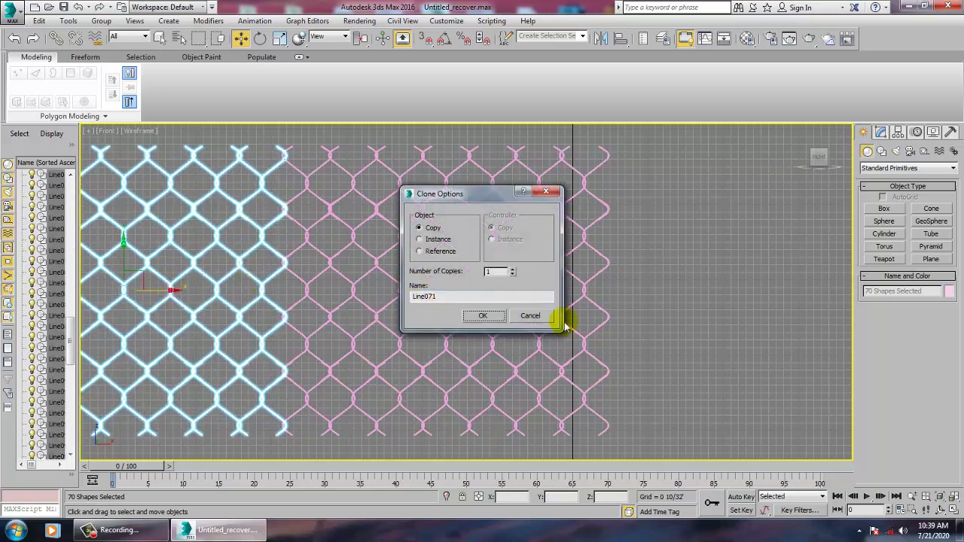
left_click(486, 316)
scroll(655, 301, "down", 4)
scroll(674, 308, "up", 3)
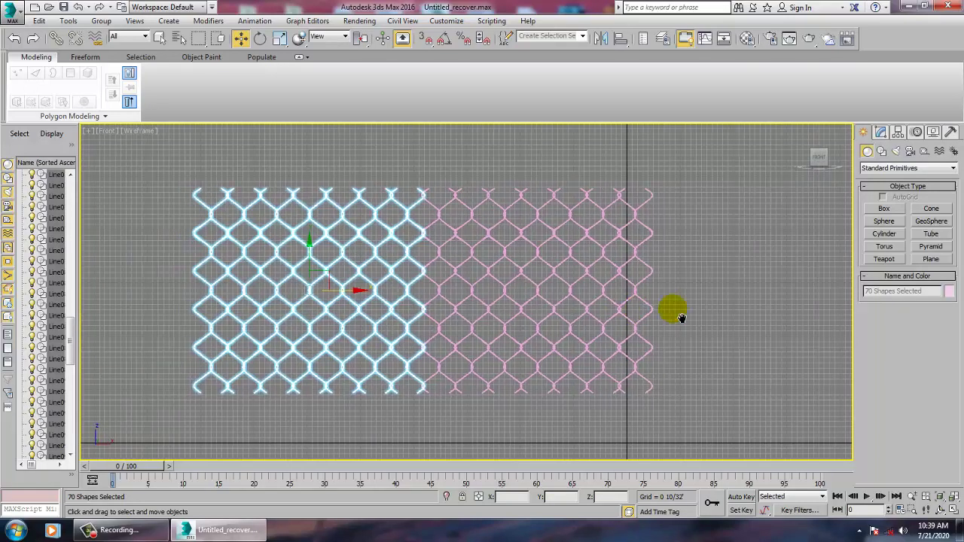
left_click(770, 302)
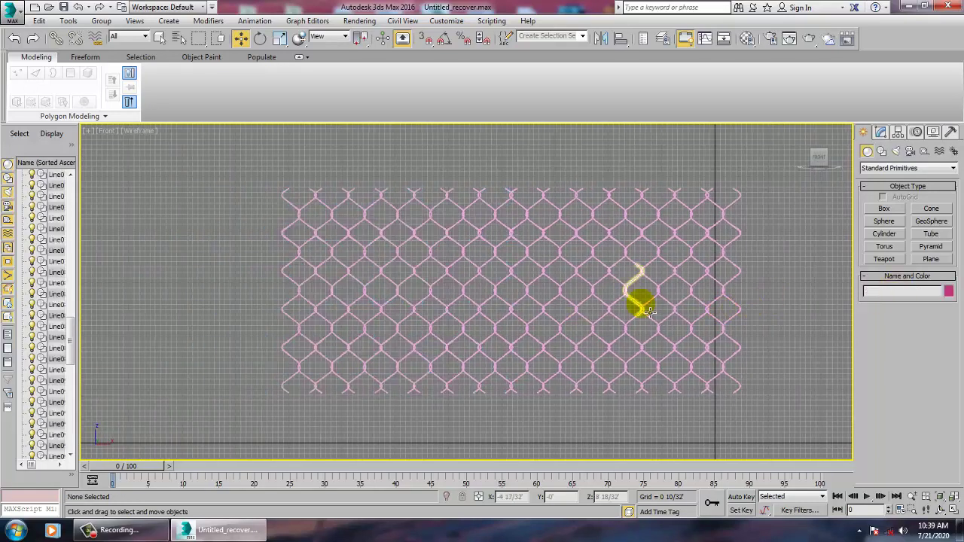
Create a box rail along the mesh's top edge, about 0 9/32' long and 28 23/32' wide, and frame it in Perspective
left_click(883, 208)
left_click_drag(279, 187, 743, 189)
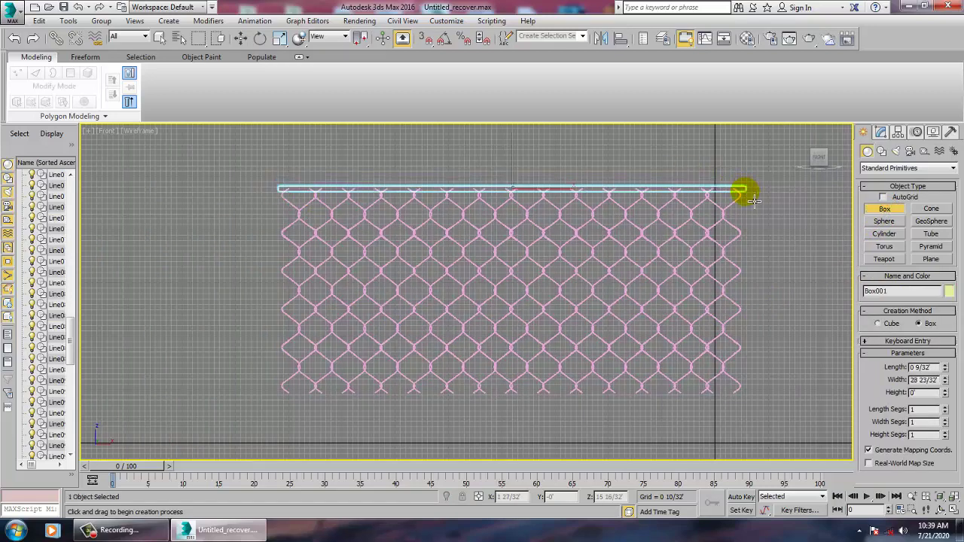
left_click(751, 188)
key("w")
key("alt+w")
right_click(729, 366)
key("z")
key("alt+w")
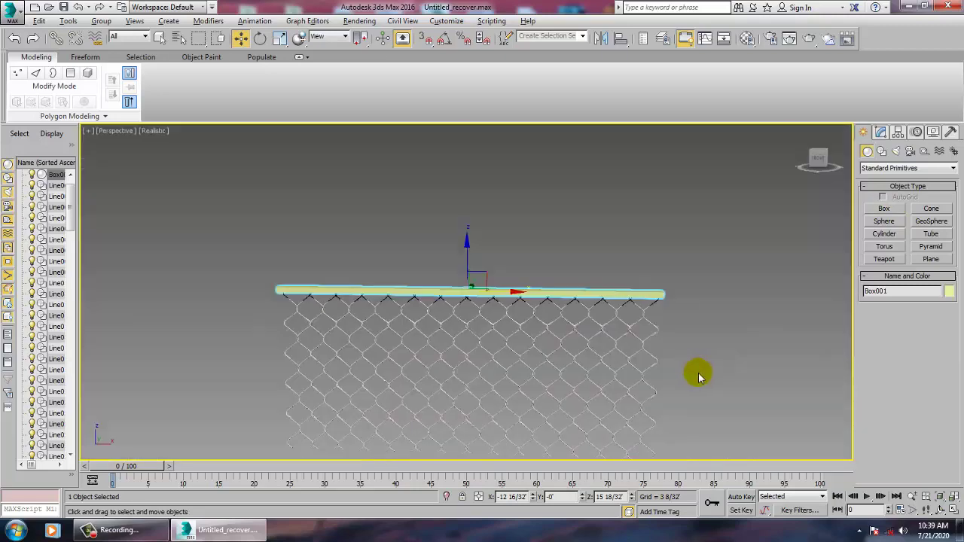
Scale the top rail's depth down to about 46 percent
middle_click_drag(512, 317, 568, 299, "alt")
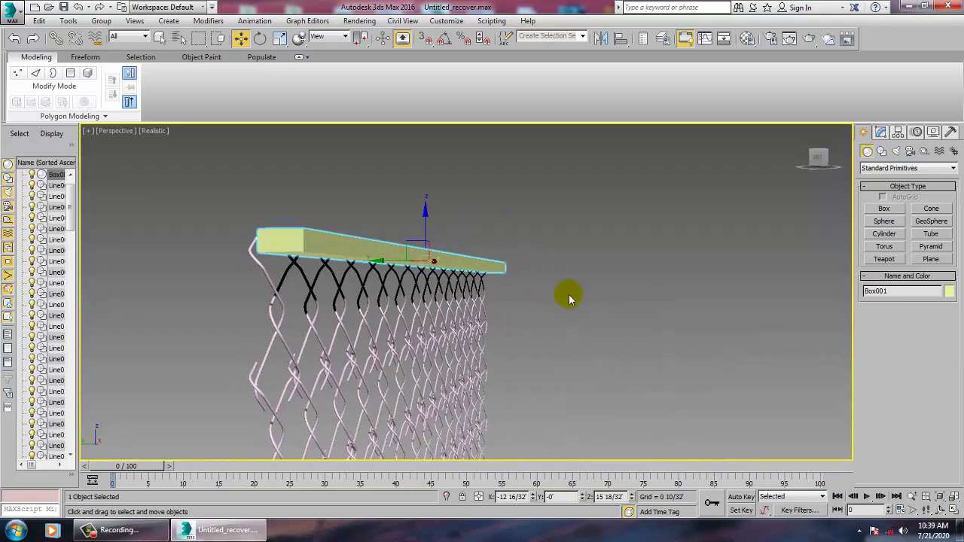
key("r")
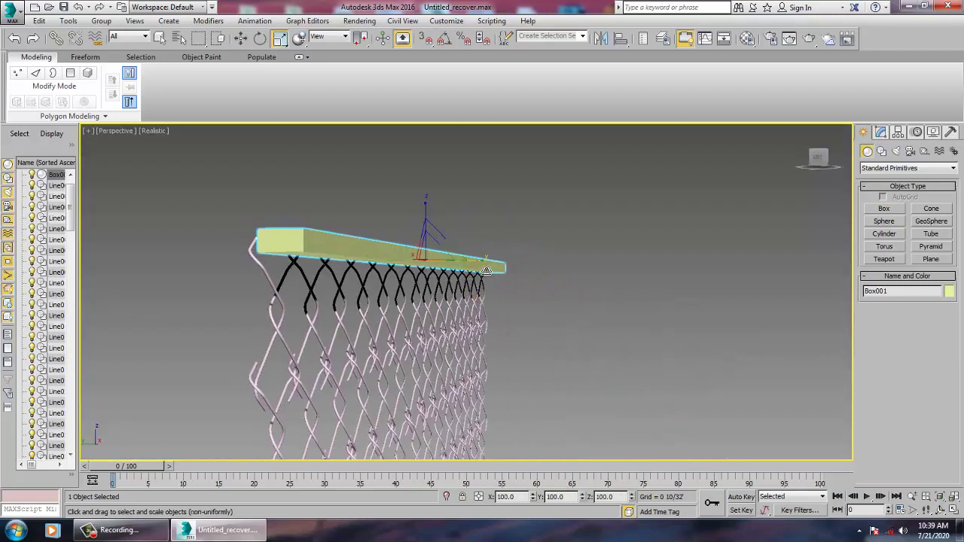
left_click_drag(486, 269, 452, 273)
Move the top rail along Y so it sits over the mesh's upper wire ends, and check the fit
key("w")
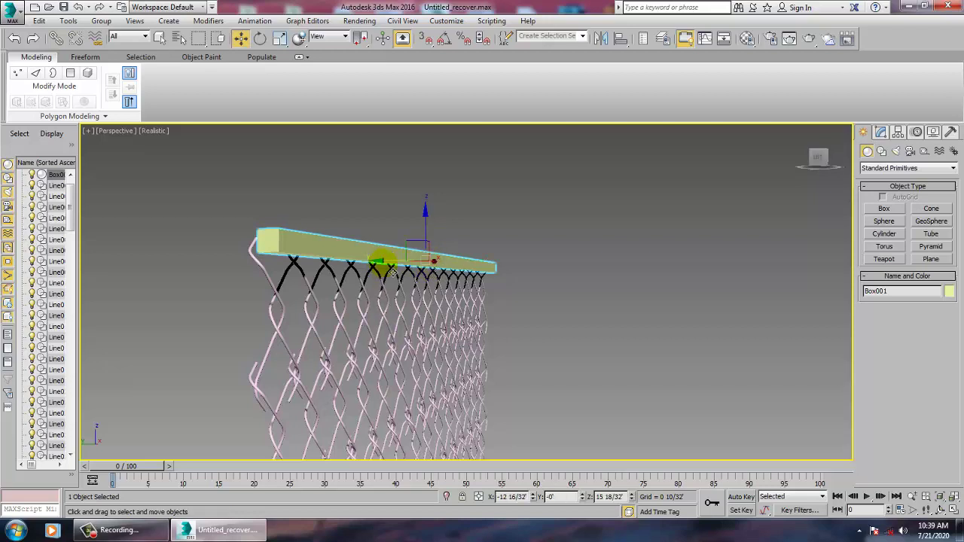
left_click_drag(391, 271, 370, 266)
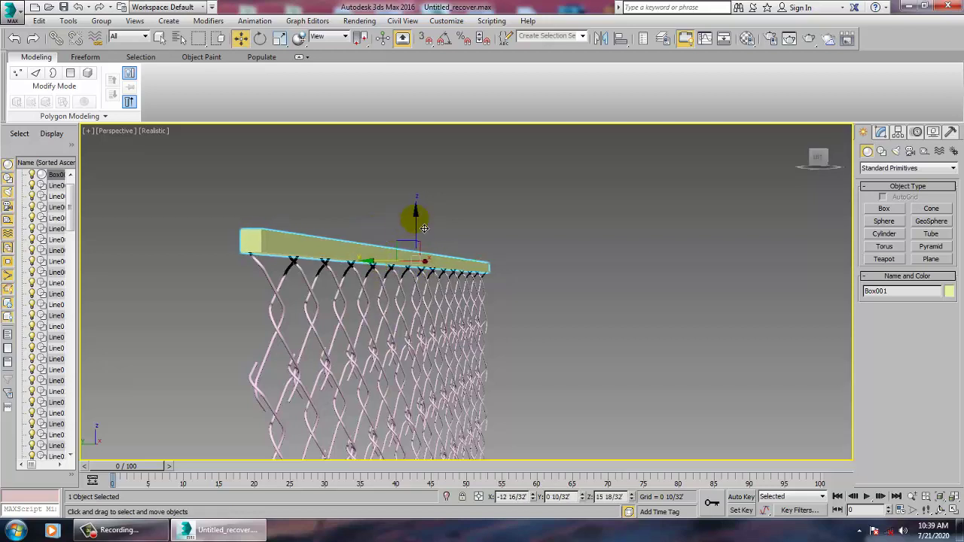
mouse_move(424, 228)
left_mouse_down()
mouse_move(424, 209)
mouse_move(435, 224)
left_mouse_up()
scroll(437, 224, "down", 4)
middle_click_drag(508, 240, 395, 252, "alt")
scroll(426, 258, "up", 4)
middle_click_drag(481, 256, 413, 241, "alt")
Turn on Angle Snap at 90 degrees and, in the Front view, make one copy of the top rail rotated 90 degrees to vertical
key("r")
key("alt+w")
middle_click(637, 190)
key("alt+w")
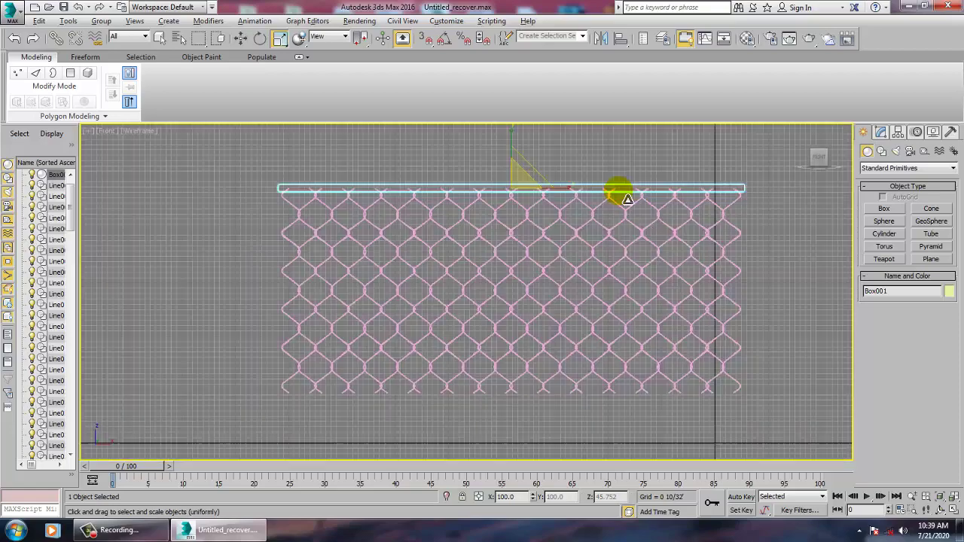
scroll(627, 198, "up", 2)
scroll(628, 204, "down", 5)
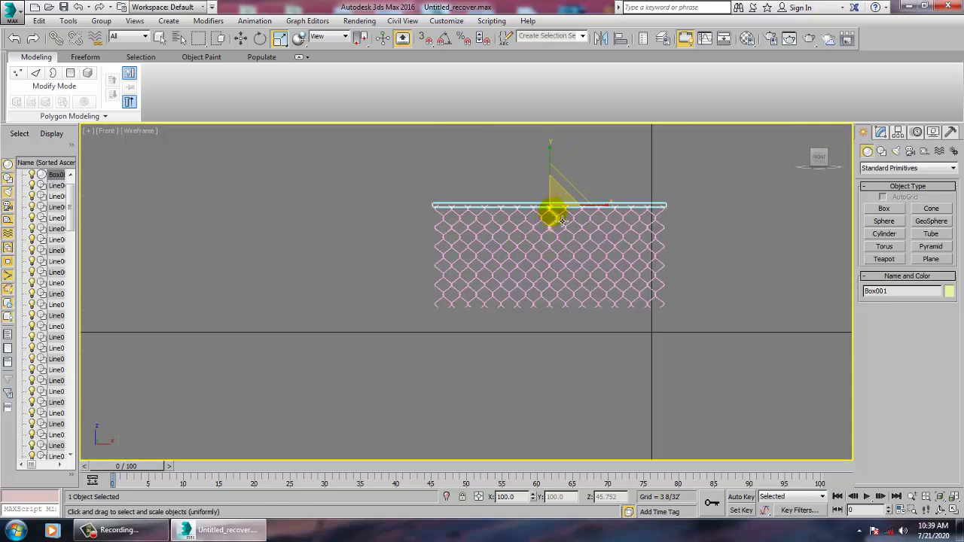
left_click(442, 41)
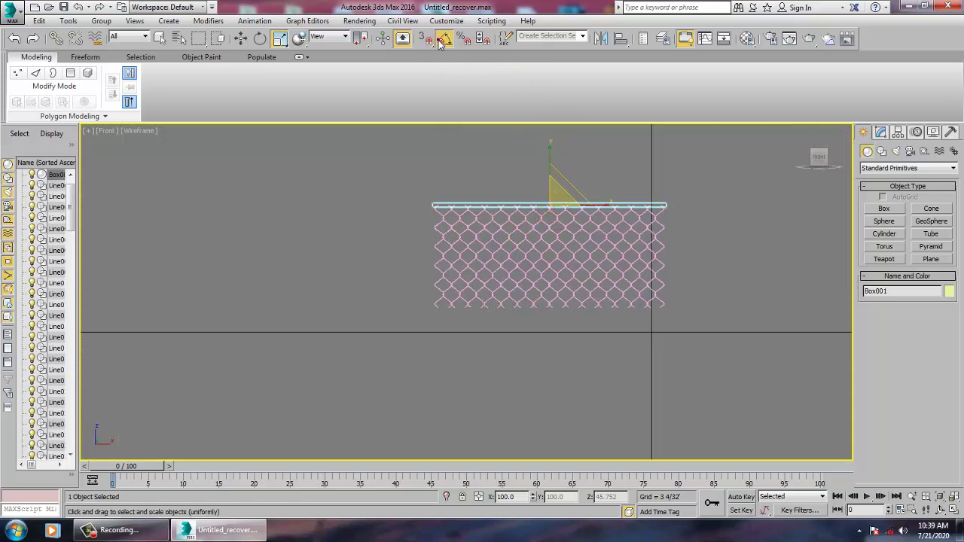
right_click(441, 41)
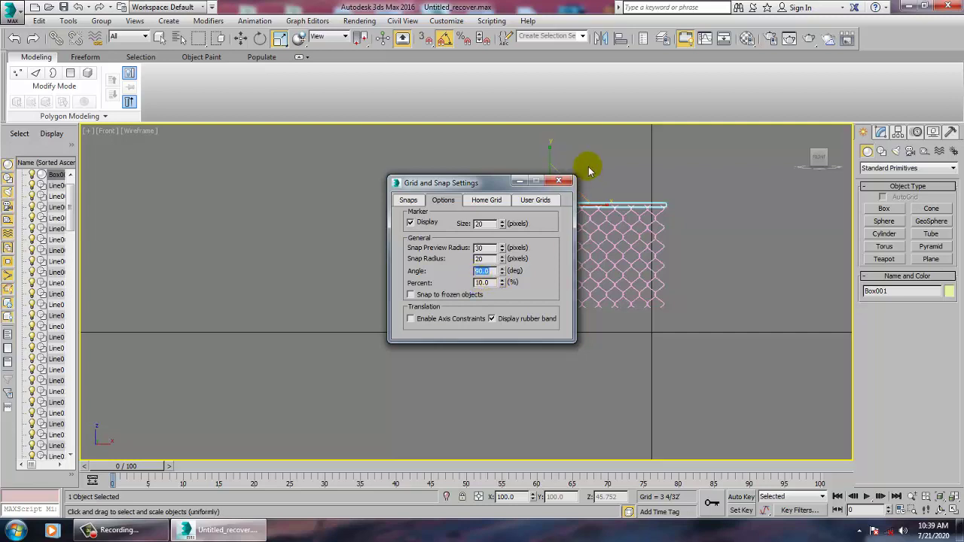
left_click(560, 182)
key("e")
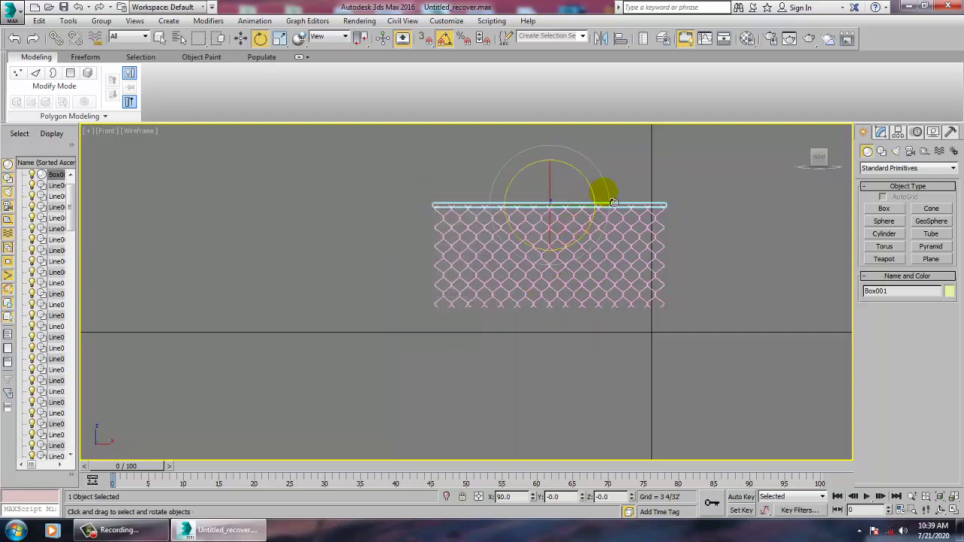
left_click_drag(613, 194, 598, 178, "shift")
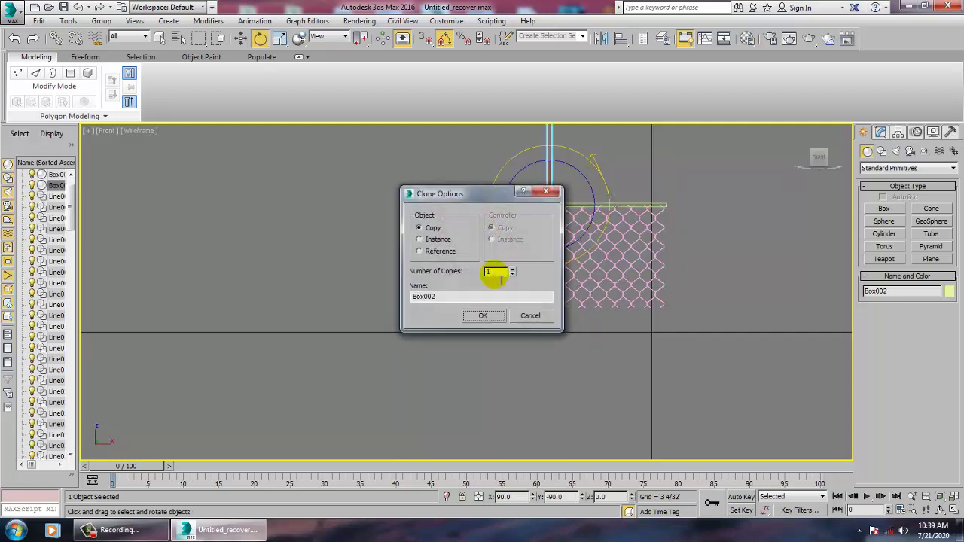
left_click(480, 316)
Convert the vertical box to an Editable Poly
left_click(880, 132)
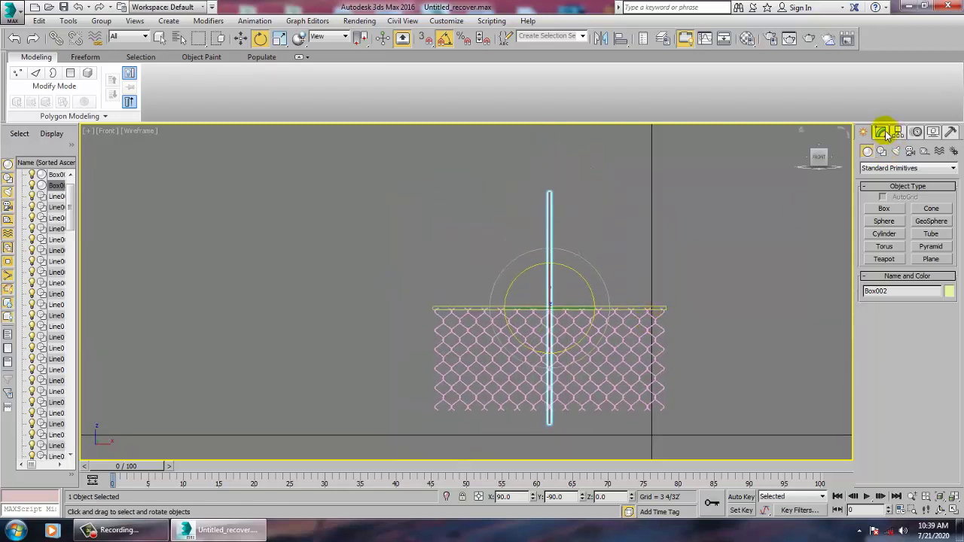
right_click(895, 182)
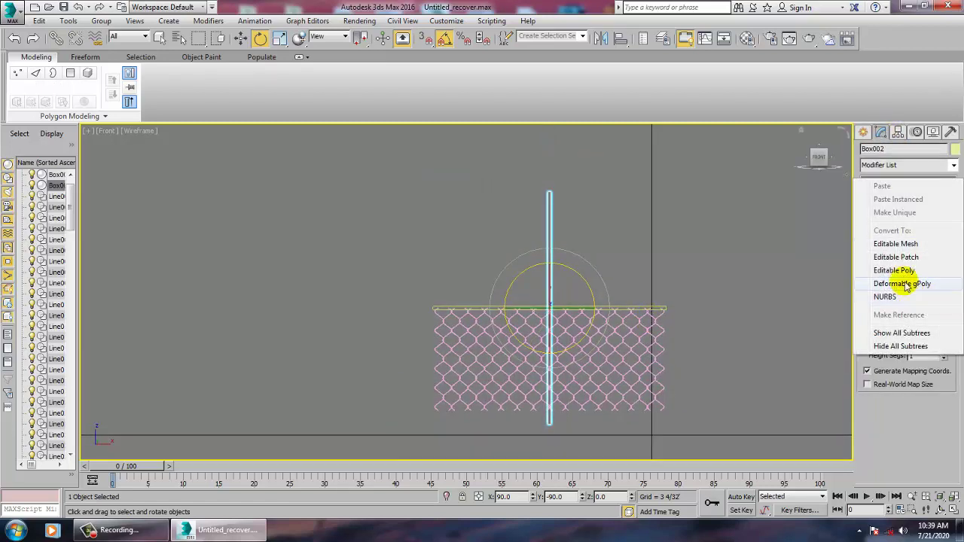
left_click(906, 271)
left_click(519, 162)
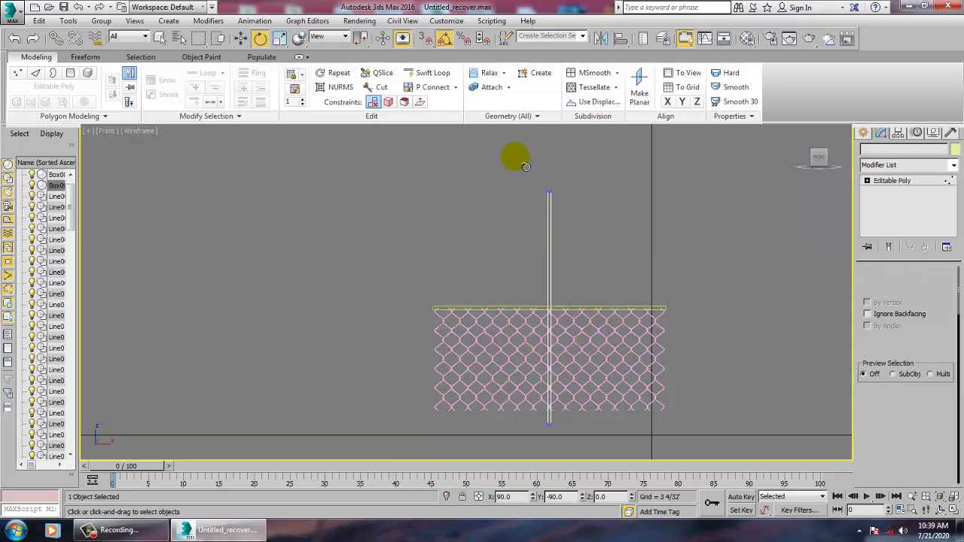
key("1")
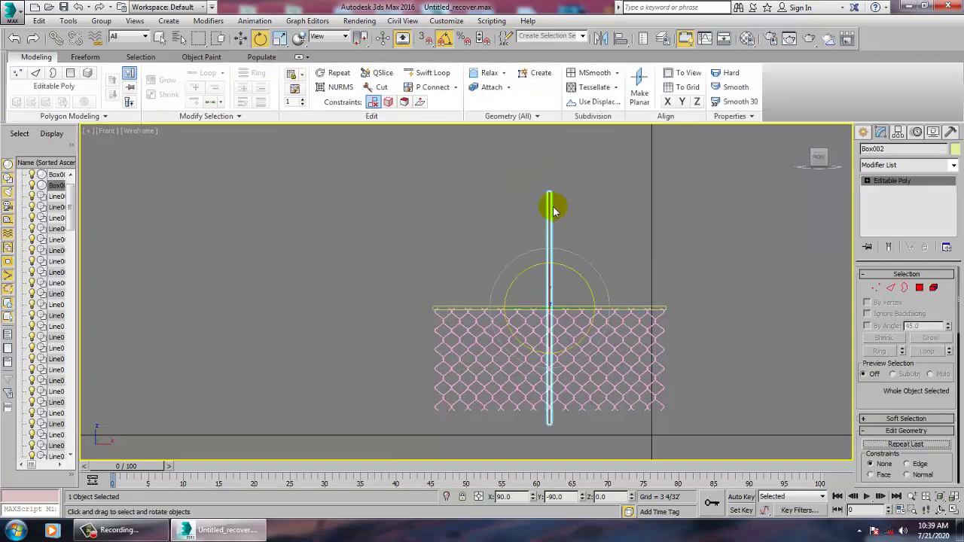
Shorten the vertical post by moving its top vertices down to the rail and its bottom vertices up to the mesh's lower edge
key("1")
left_click_drag(508, 163, 563, 199)
key("w")
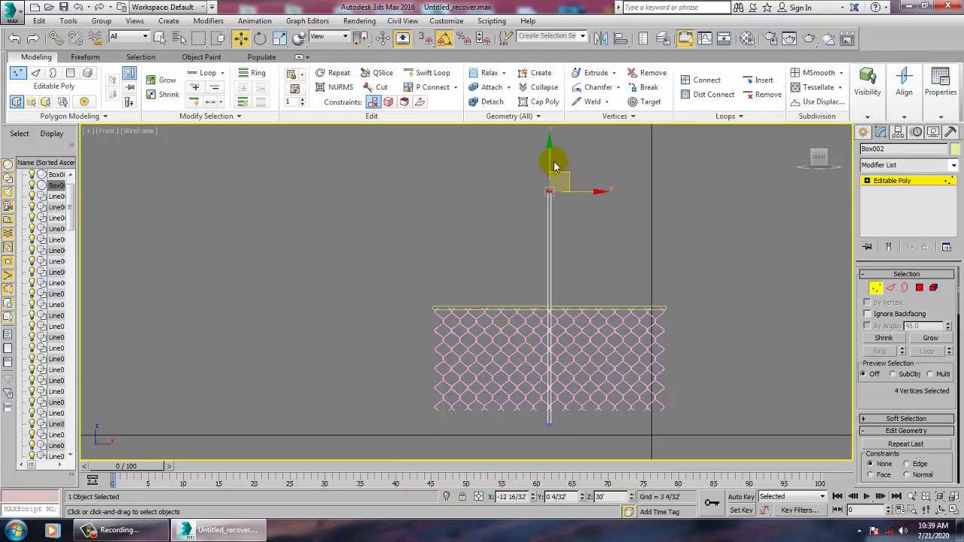
left_click_drag(551, 164, 575, 241)
left_click_drag(587, 289, 587, 289)
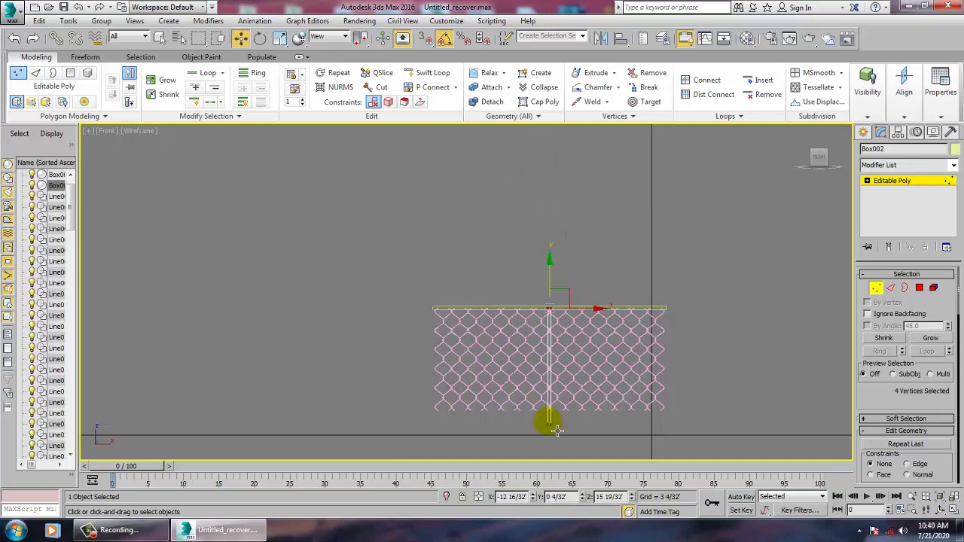
left_click_drag(521, 411, 593, 460)
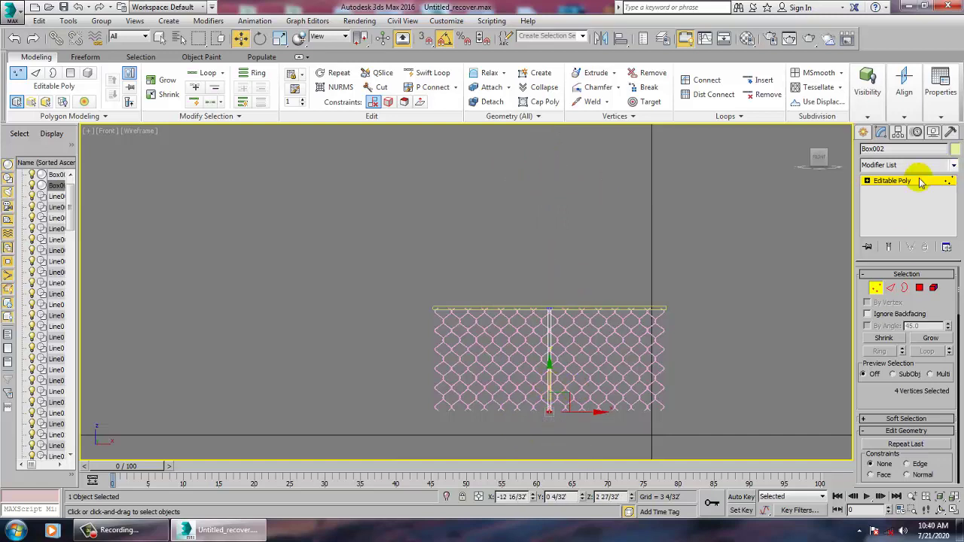
Place the vertical post at one end of the mesh panel and add one copy of it at the opposite end
left_click(896, 181)
left_click_drag(598, 316, 720, 352)
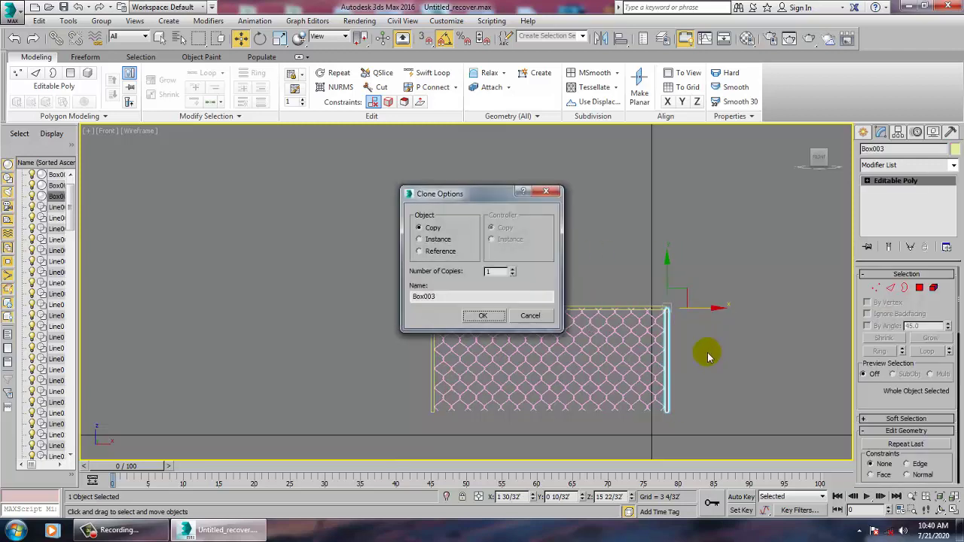
left_click(469, 316)
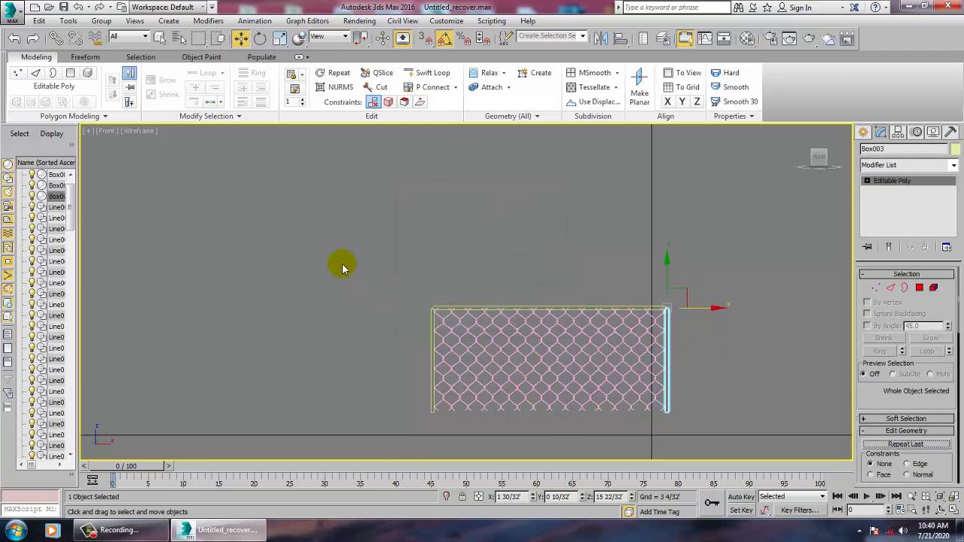
Select the whole framed panel and copy it end to end along X to form a run of four adjoining panels
key("ctrl+a")
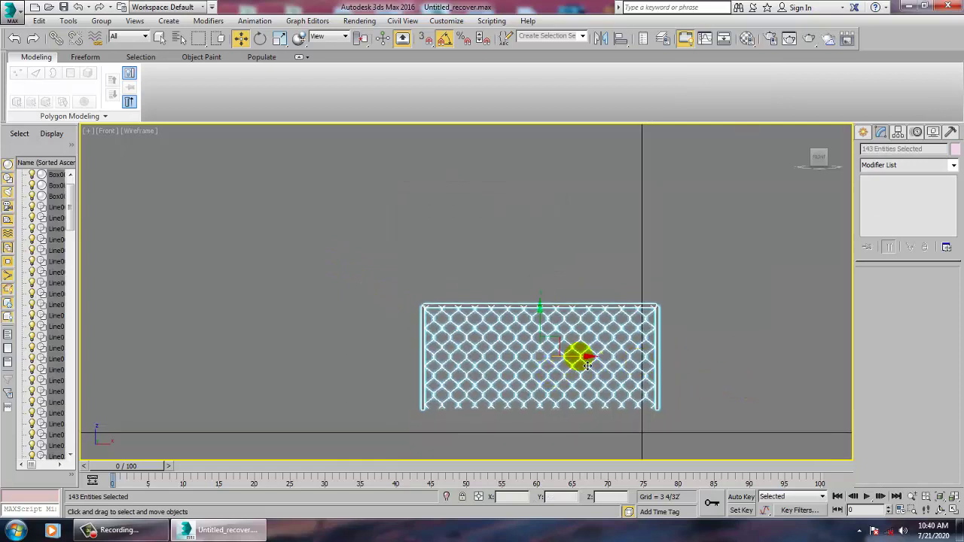
left_click_drag(577, 355, 469, 366)
left_click_drag(685, 374, 711, 374)
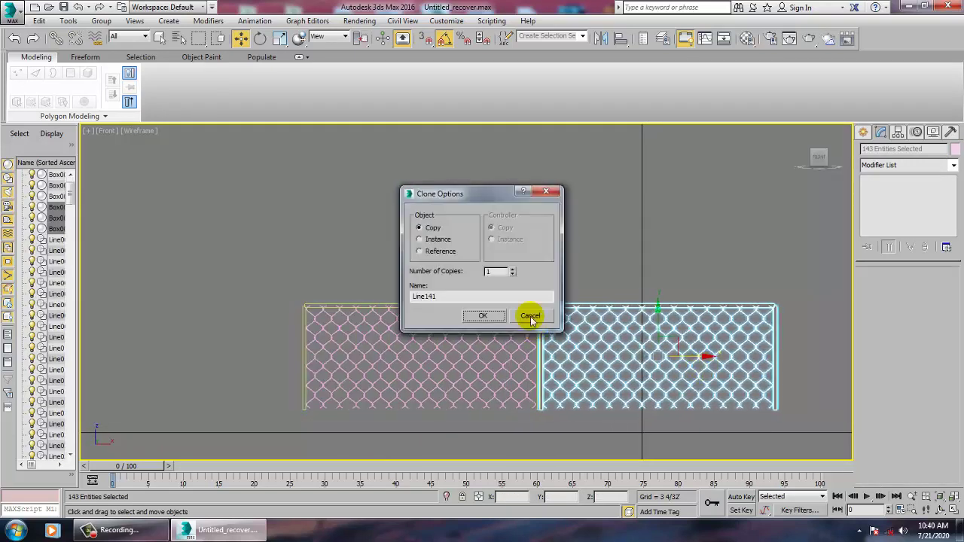
left_click(497, 322)
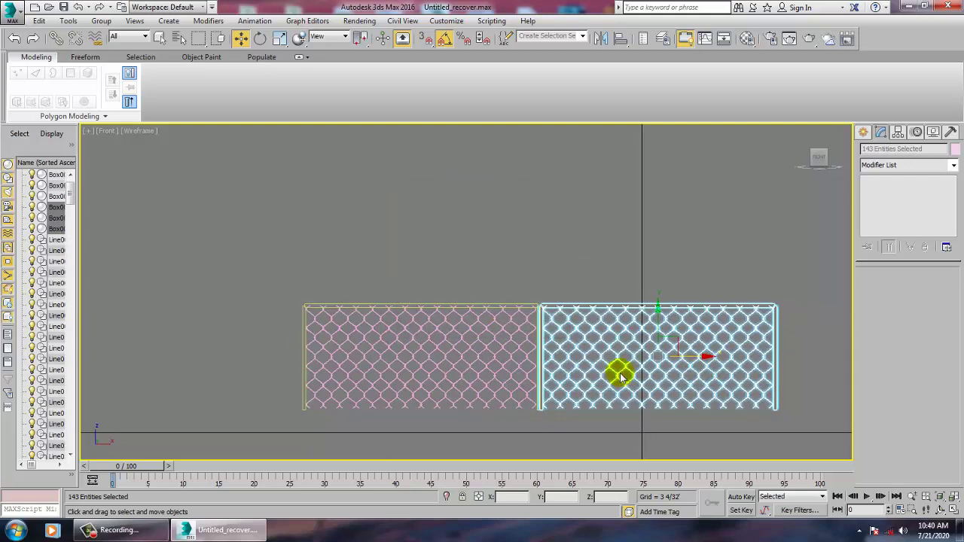
Create a large rectangular ground plane around the four-panel fence in the Perspective view
key("alt+w")
right_click(755, 402)
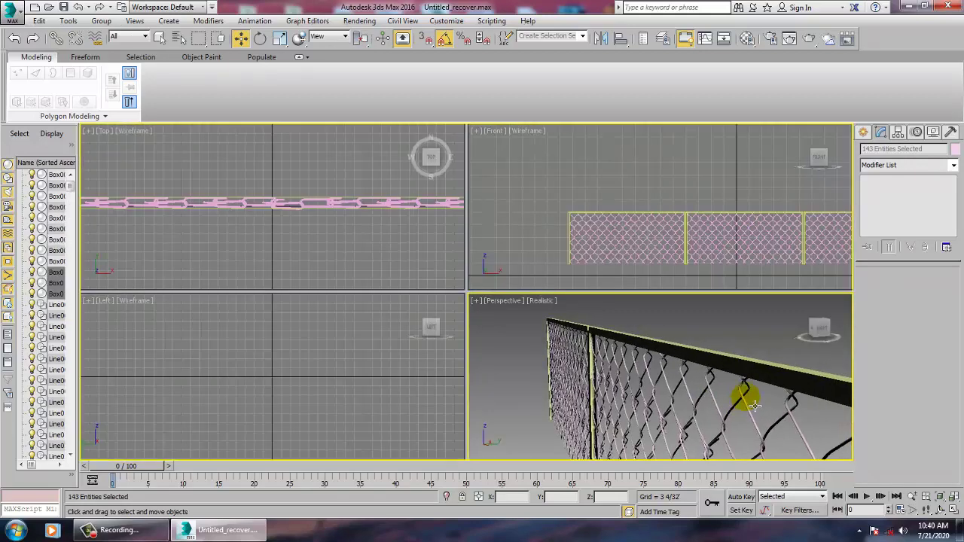
key("alt+w")
key("z")
scroll(624, 351, "down", 5)
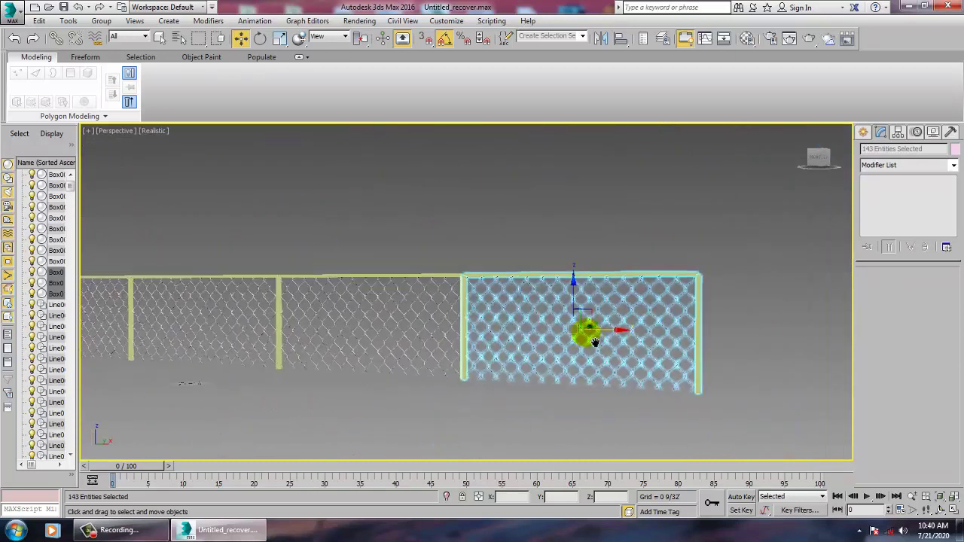
mouse_move(591, 338)
middle_mouse_down("alt")
mouse_move(583, 348)
mouse_move(595, 355)
middle_mouse_up("alt")
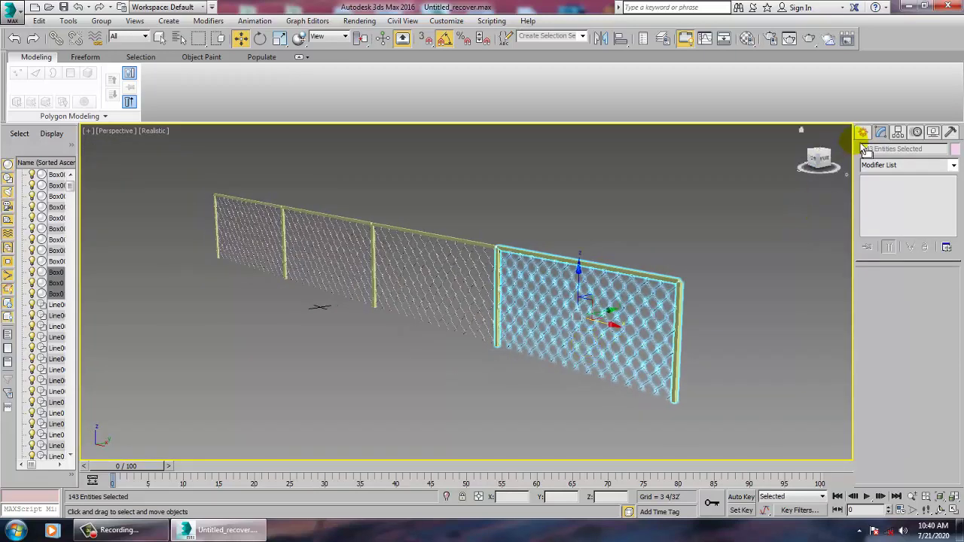
left_click(862, 135)
left_click(930, 262)
scroll(316, 351, "down", 3)
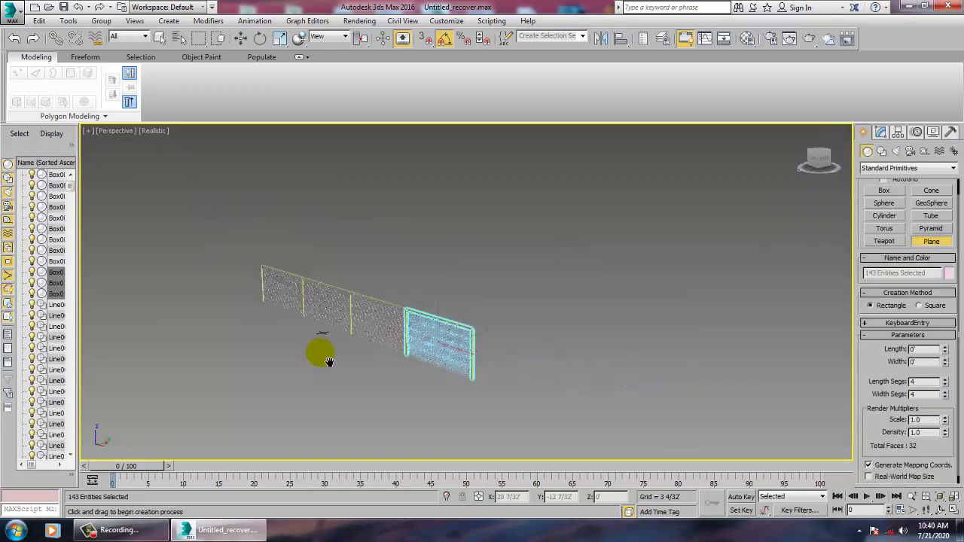
left_click_drag(277, 238, 489, 531)
scroll(485, 406, "up", 4)
right_click(445, 313)
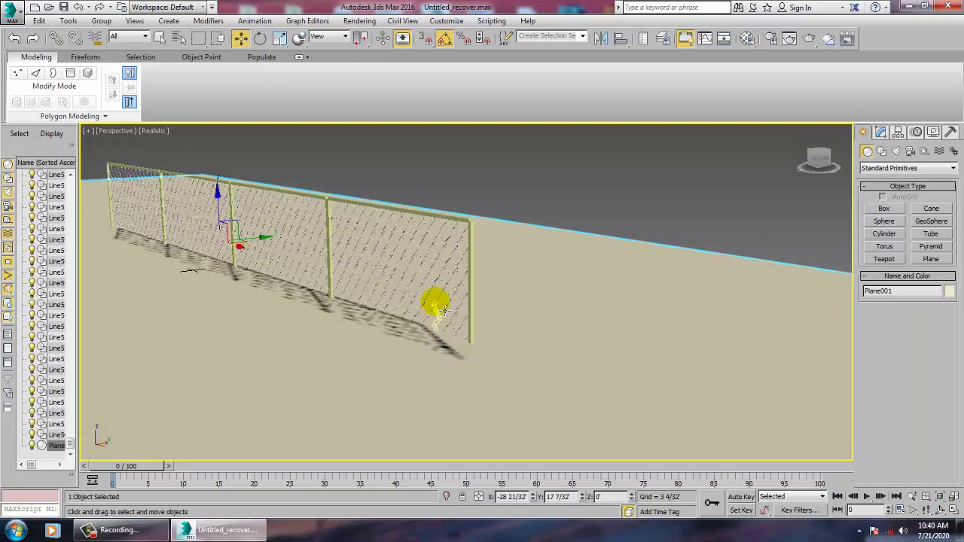
Raise the ground plane along Z to about 2 31/32" so it meets the bottoms of the fence posts
middle_click_drag(444, 313, 503, 345)
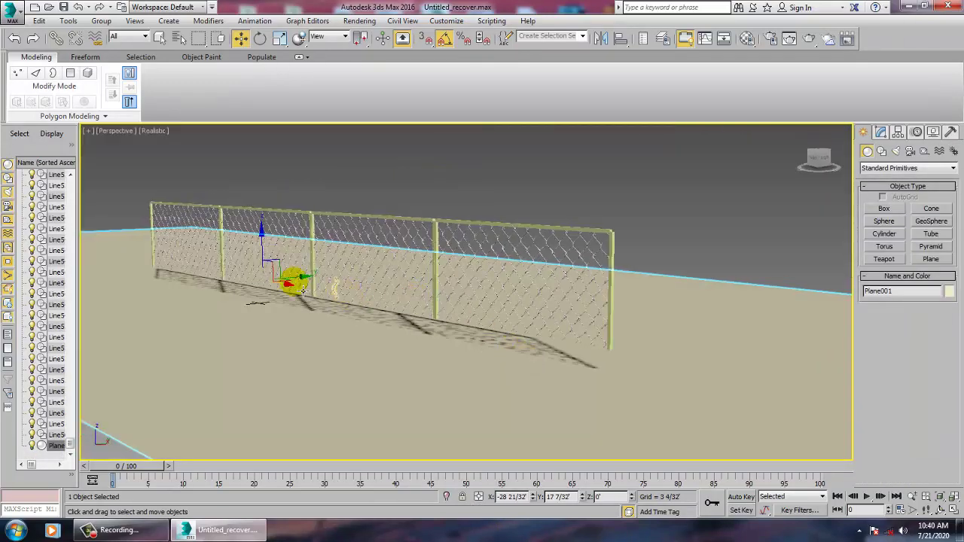
left_click_drag(262, 253, 263, 234)
middle_click_drag(422, 262, 519, 318)
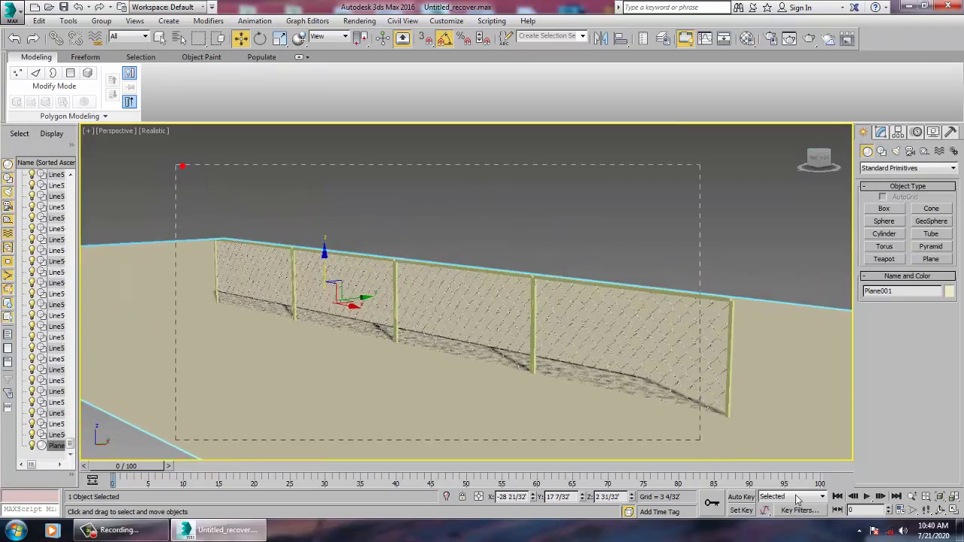
Select all fence parts without the plane and assign the 01 - Default material with the Anisotropic shader and a specular level of 82
left_click_drag(797, 500, 770, 335)
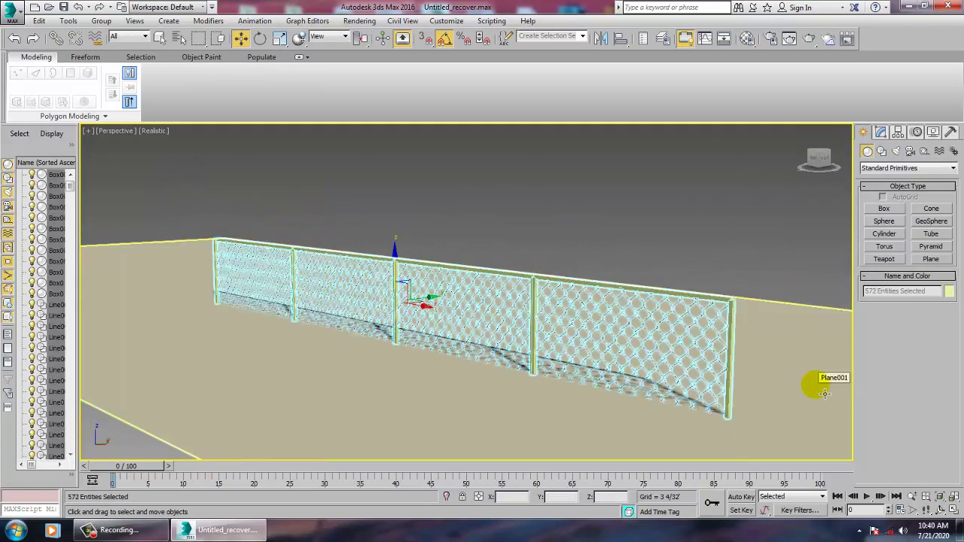
key("m")
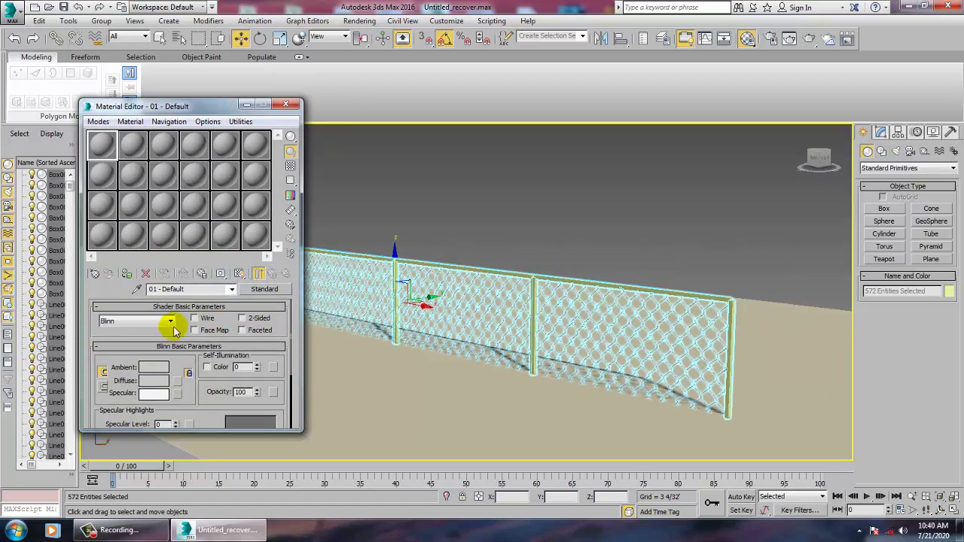
left_click(171, 322)
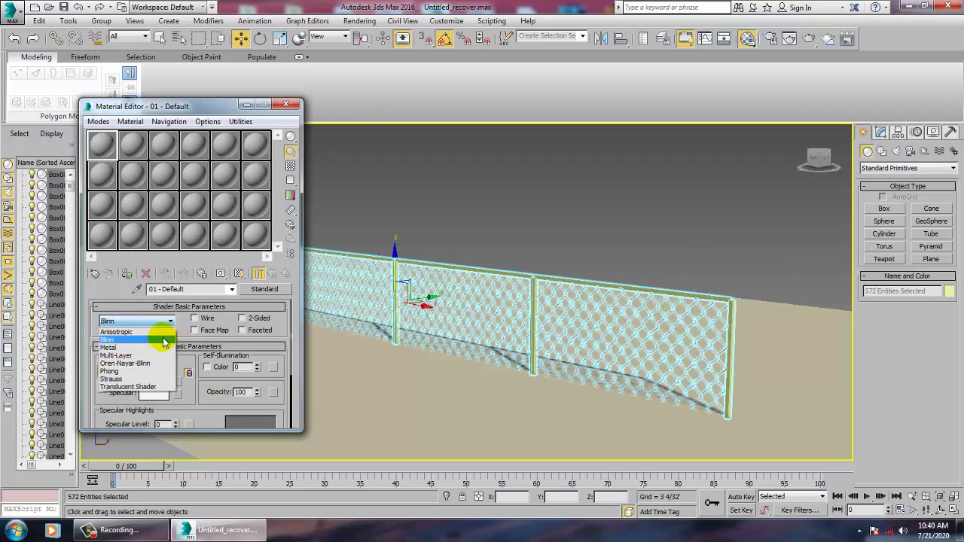
left_click(164, 340)
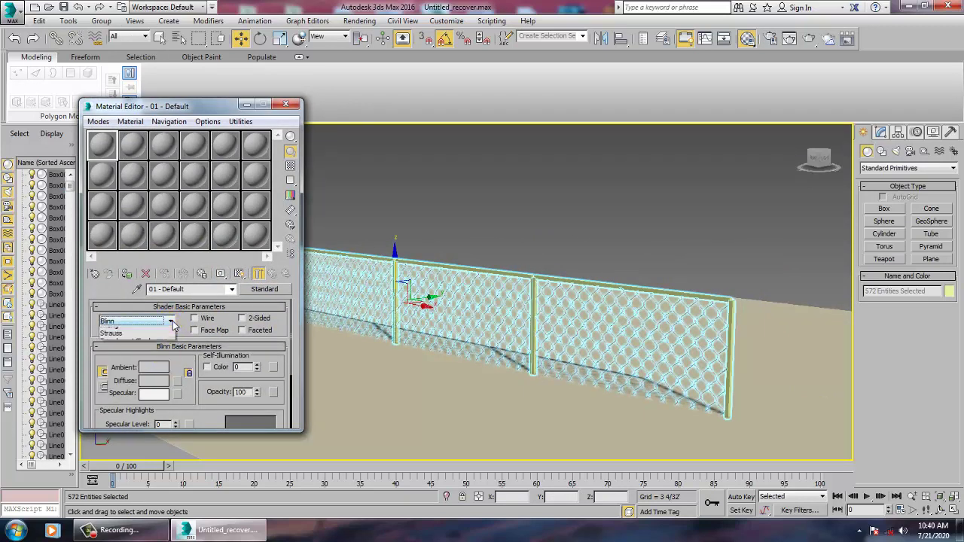
left_click(155, 330)
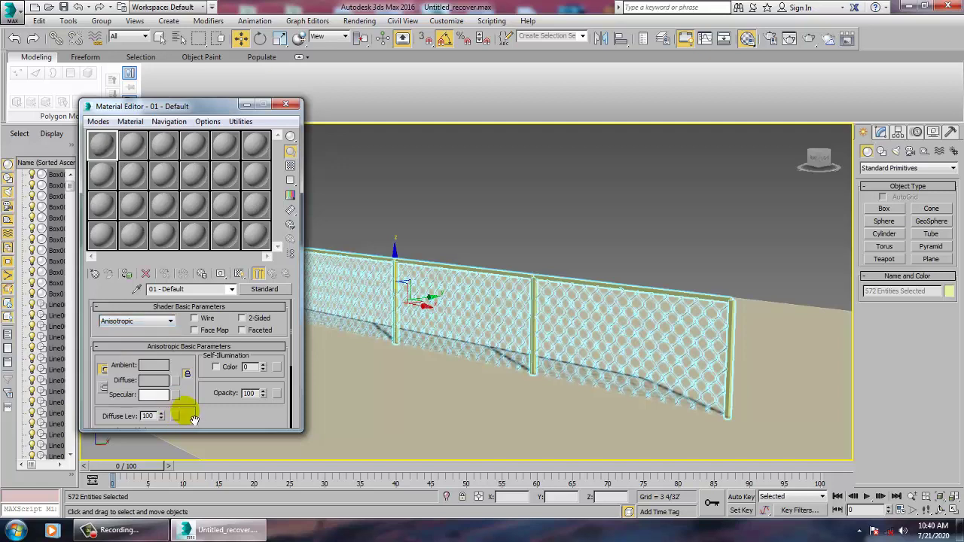
left_click_drag(193, 419, 198, 338)
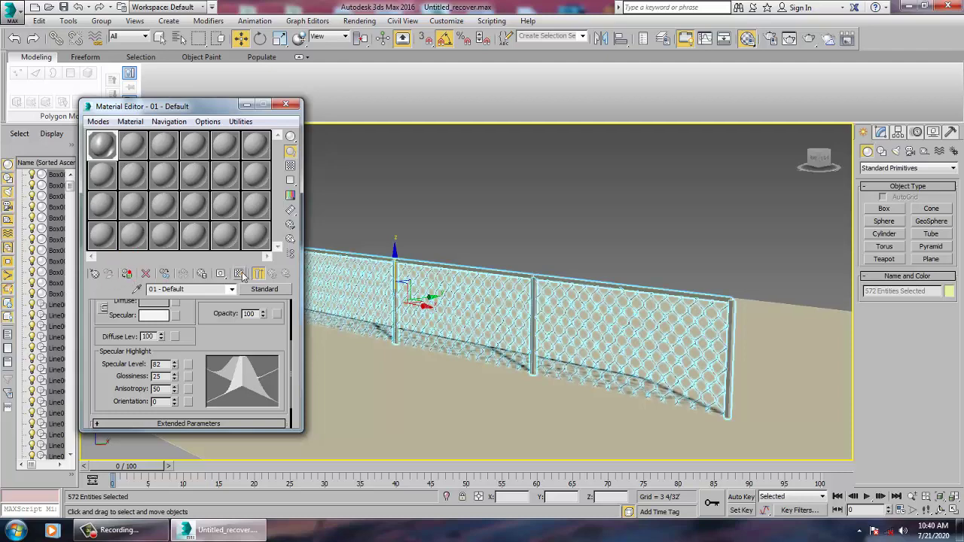
left_click(529, 197)
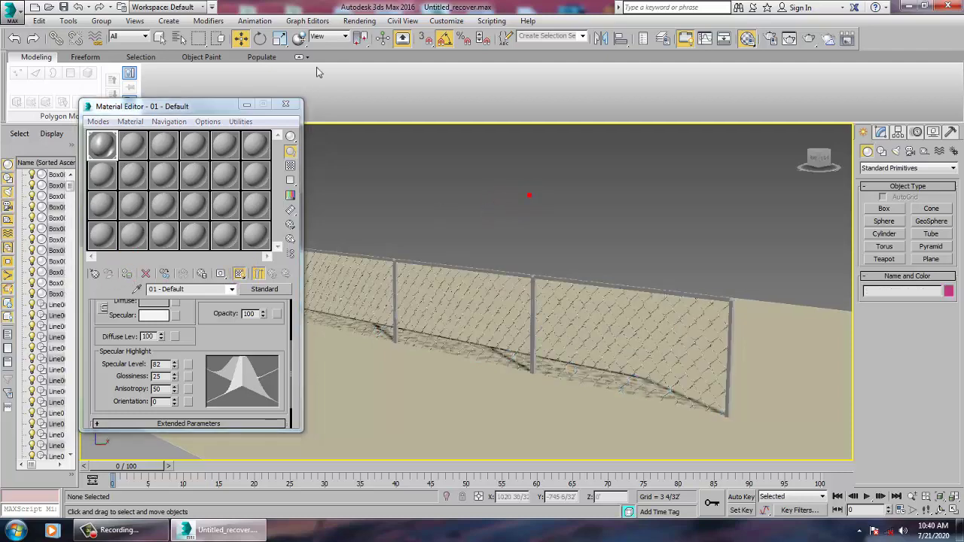
left_click(286, 106)
Check the fence with edged faces on and off, and inspect the shaded wire mesh up close
key("F4")
scroll(631, 365, "up", 6)
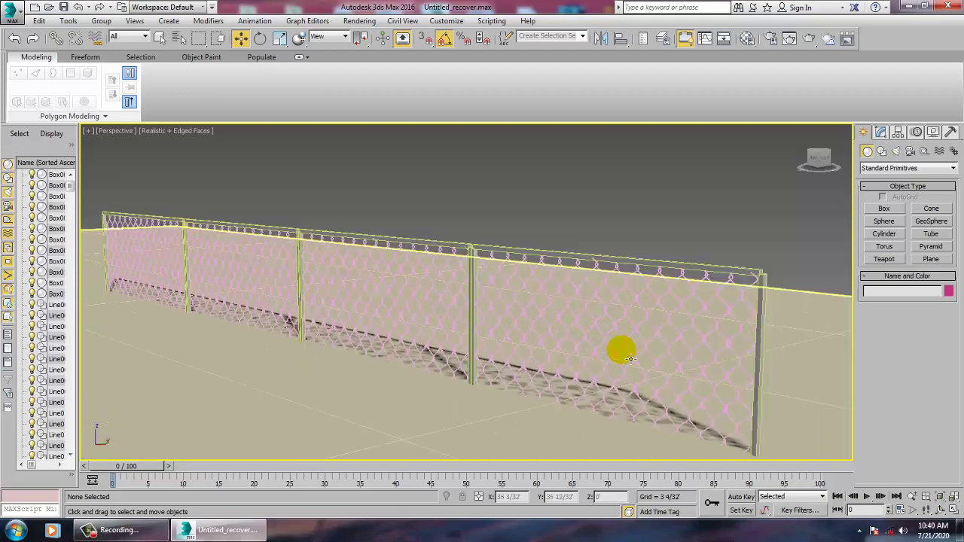
key("F4")
scroll(631, 358, "up", 6)
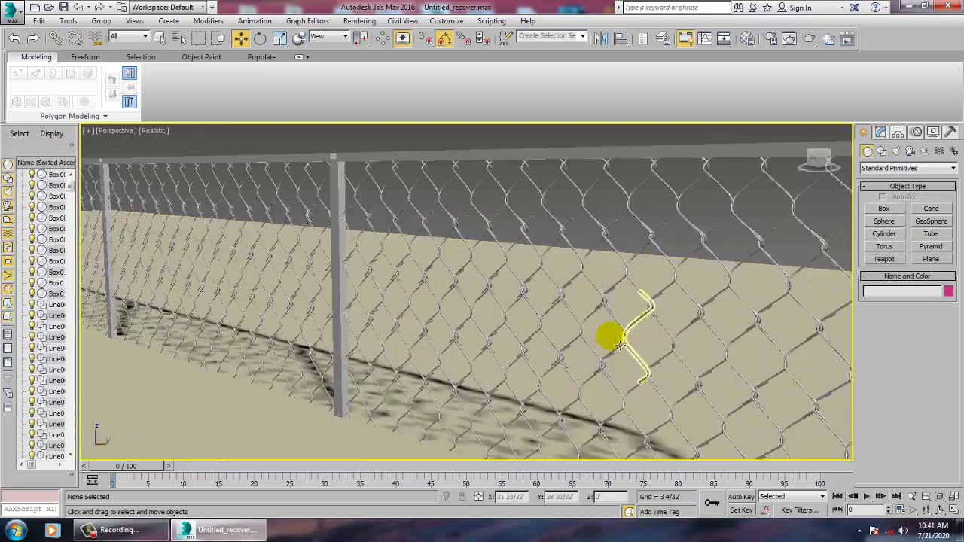
middle_click_drag(513, 295, 673, 371)
scroll(548, 333, "up", 4)
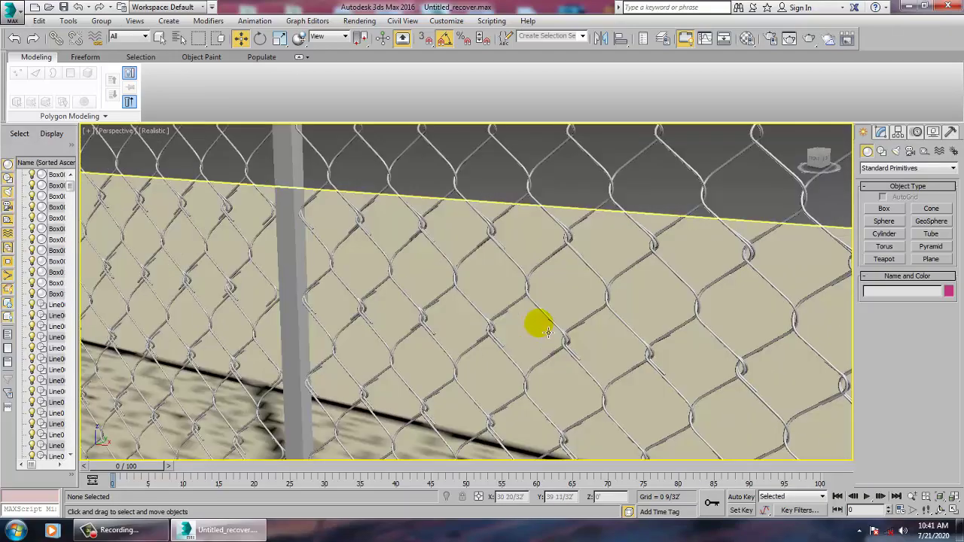
middle_click_drag(671, 275, 865, 347, "alt")
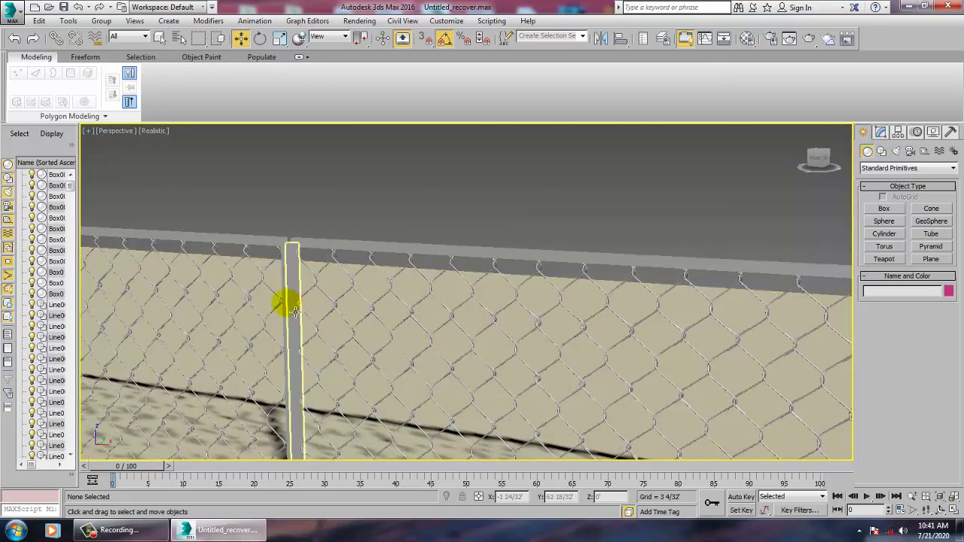
Examine the interlocking wires, top rail and posts closely from both sides, and view the whole fence on the ground plane
left_click(269, 292)
scroll(409, 301, "up", 5)
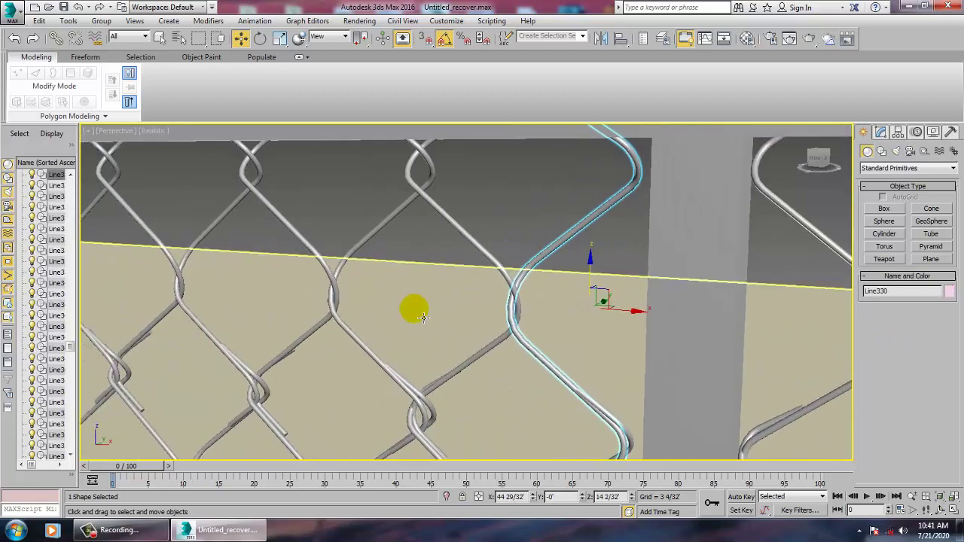
scroll(409, 304, "down", 5)
middle_click_drag(368, 310, 544, 338)
scroll(487, 352, "up", 3)
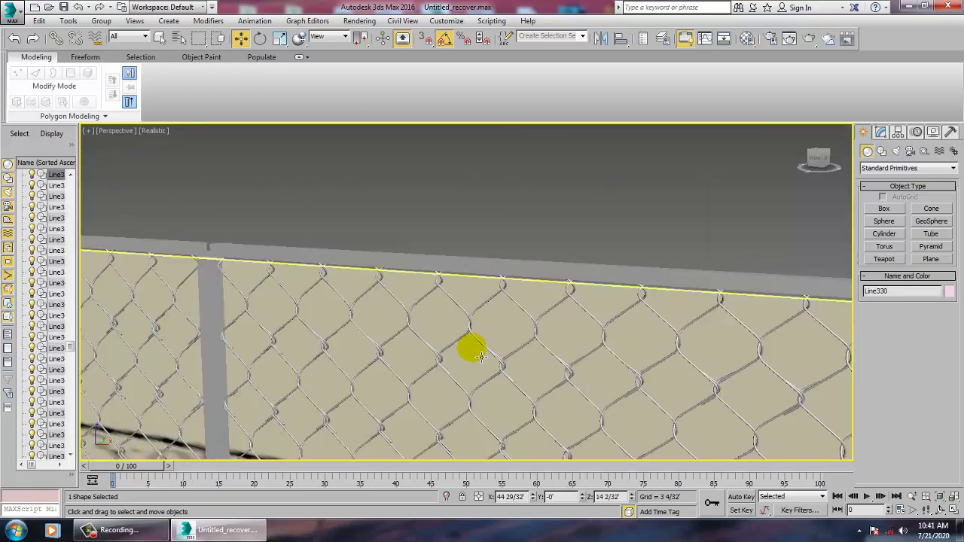
middle_click_drag(480, 356, 706, 346, "alt")
scroll(561, 344, "up", 8)
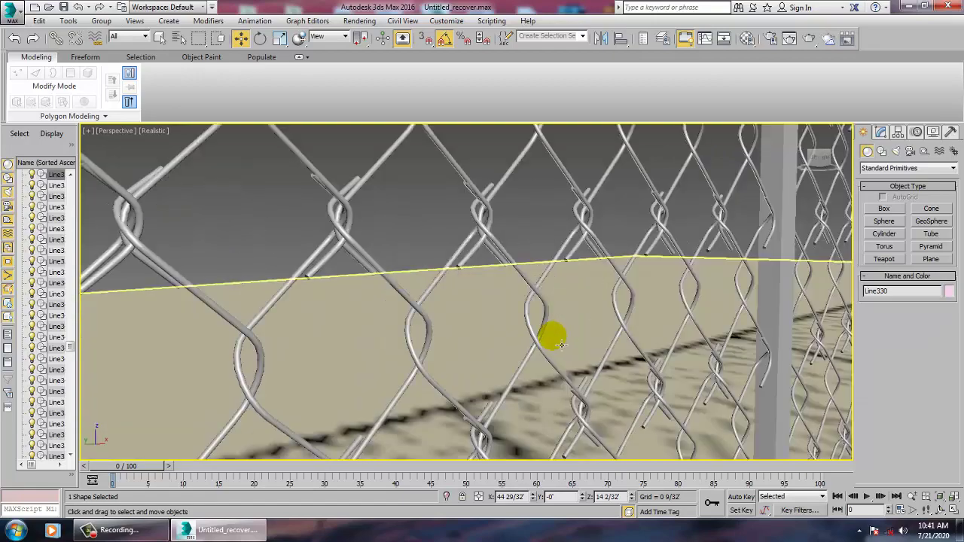
middle_click_drag(548, 311, 586, 349)
scroll(568, 348, "down", 8)
scroll(533, 333, "up", 5)
scroll(558, 331, "up", 4)
scroll(554, 343, "down", 8)
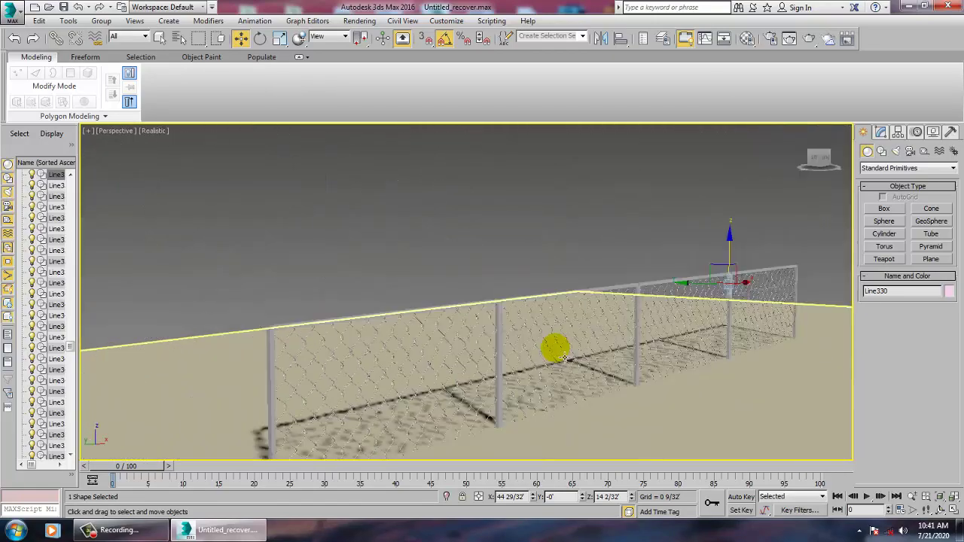
scroll(552, 334, "up", 3)
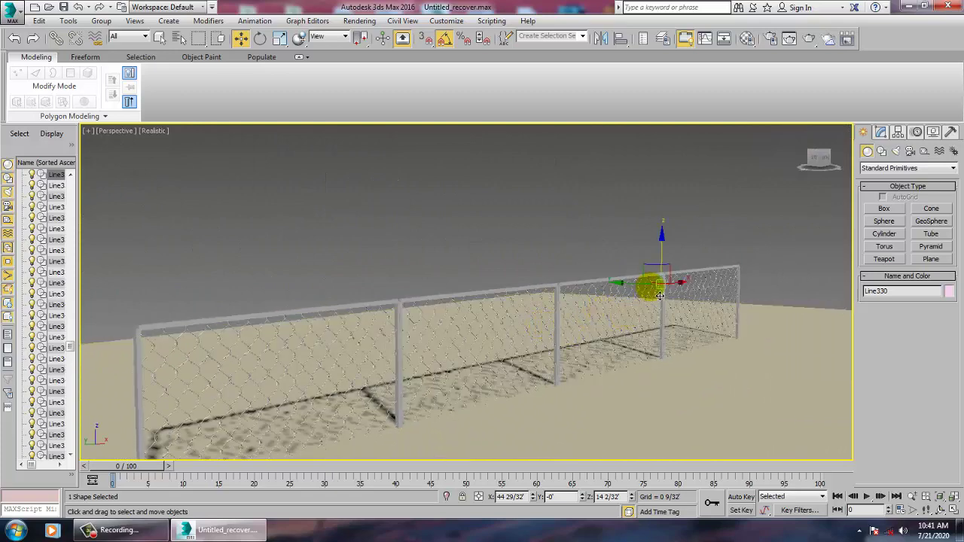